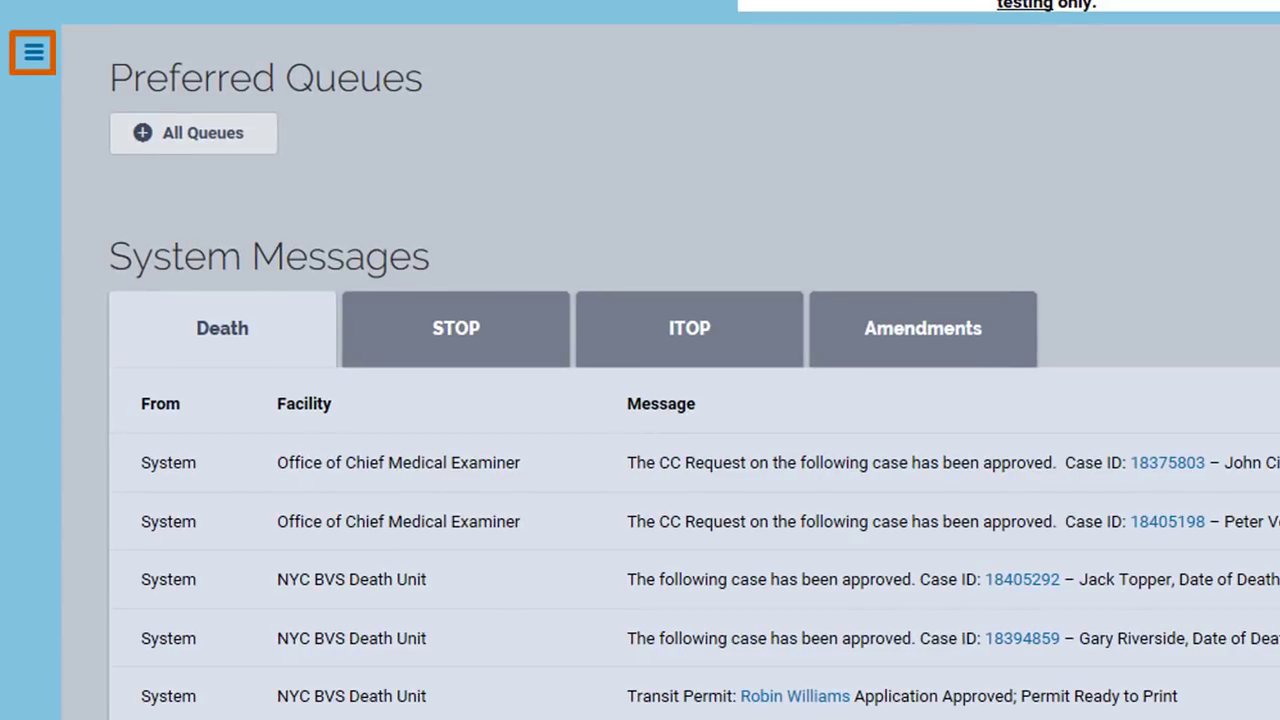
Navigate the main menu to Life Events > Death to reveal the case options
left_click(33, 52)
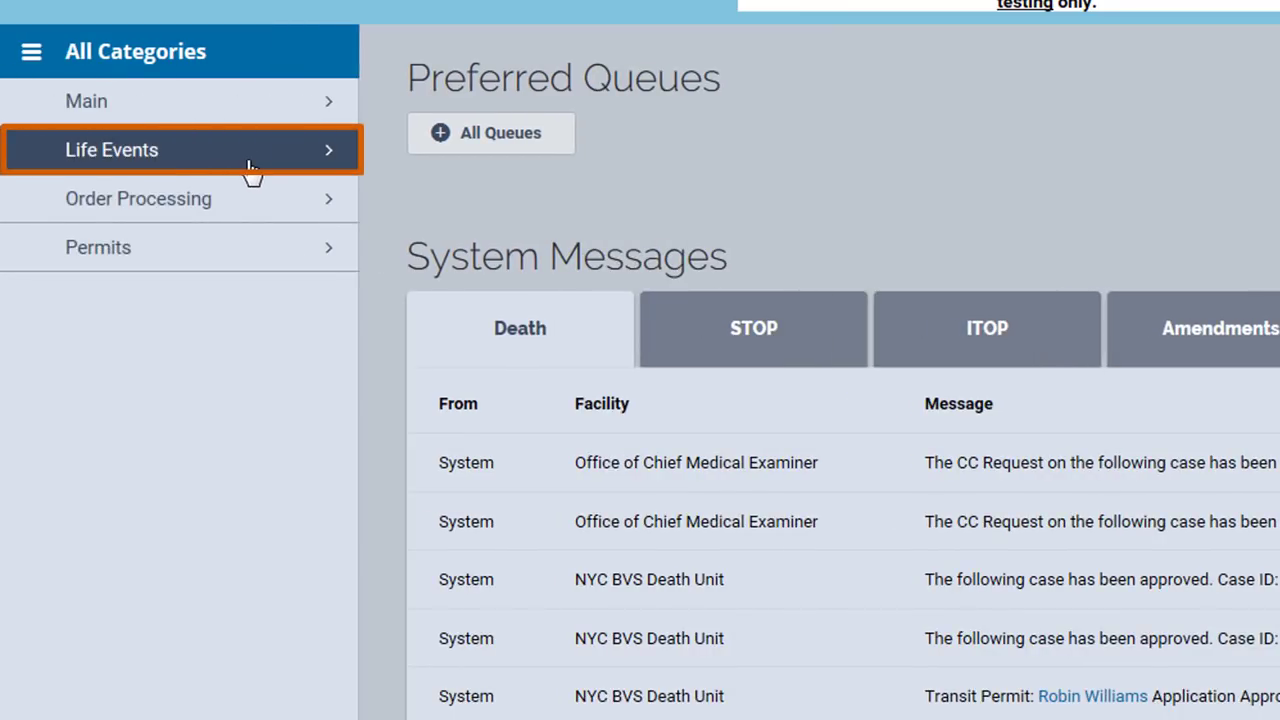
left_click(255, 172)
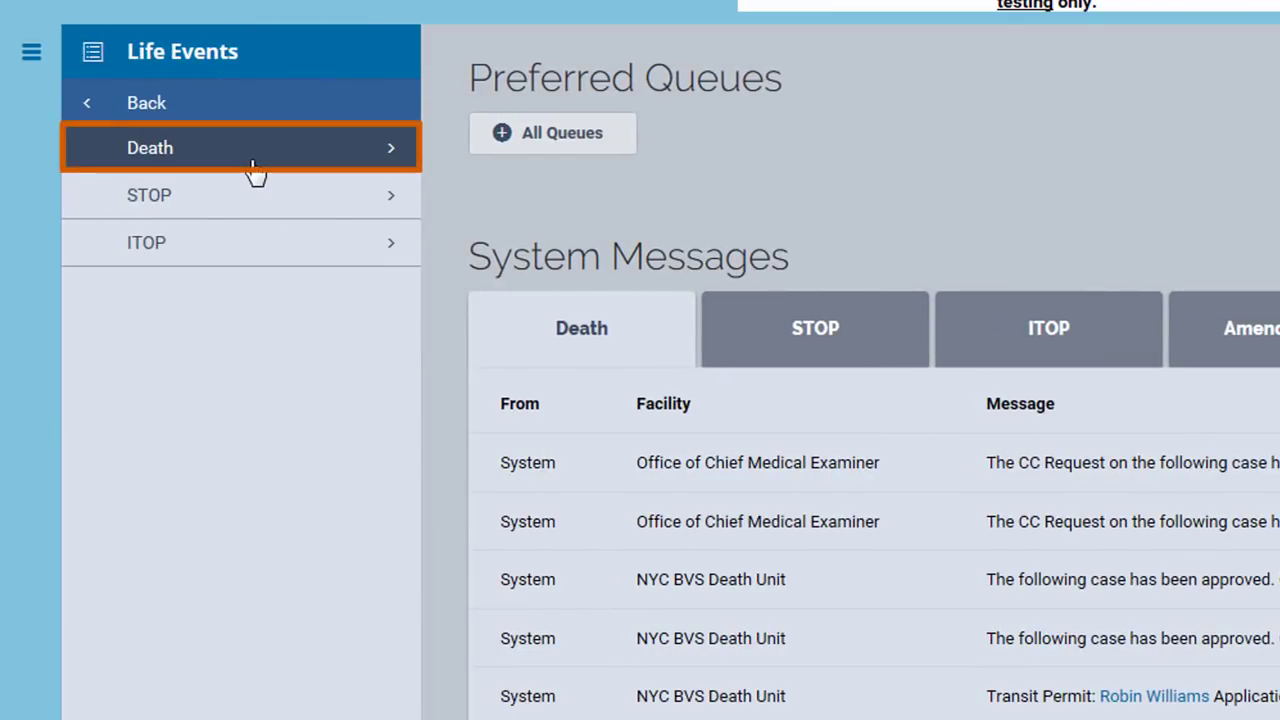
left_click(257, 170)
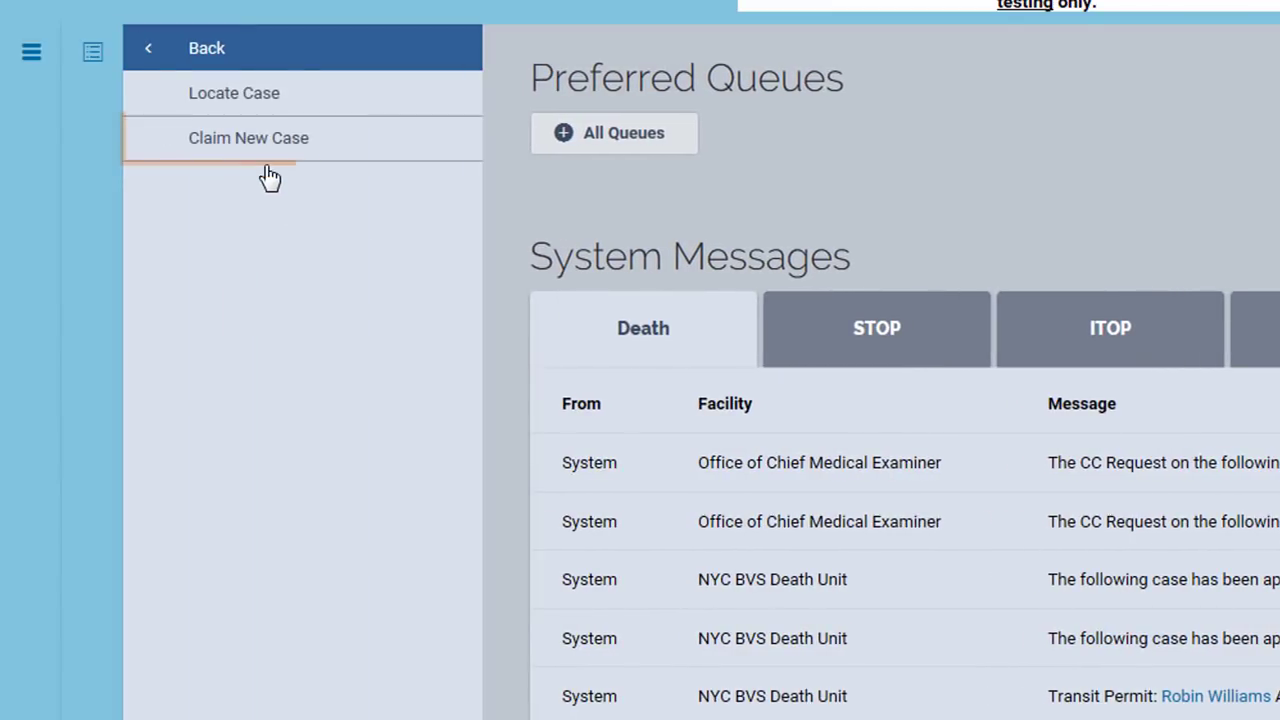
Search for a new death case by the decedent's last name, date of death Sep-17-2018 and sex Male
left_click(428, 140)
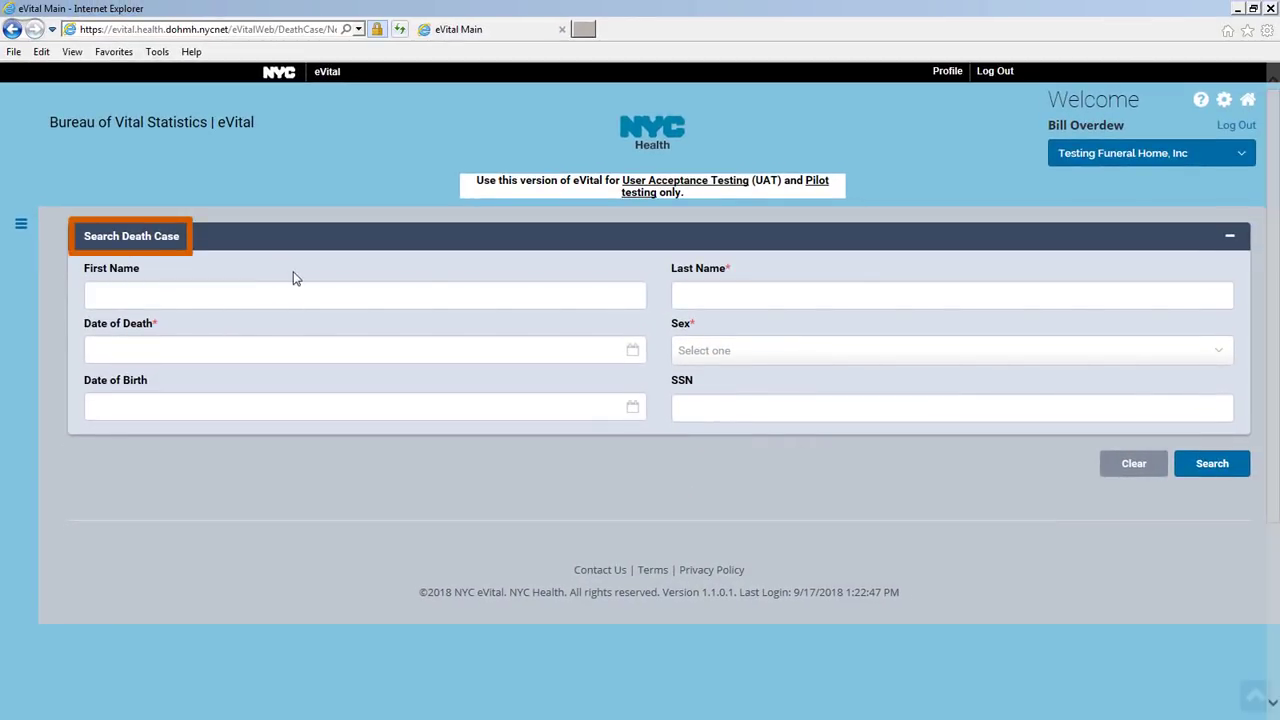
left_click(773, 296)
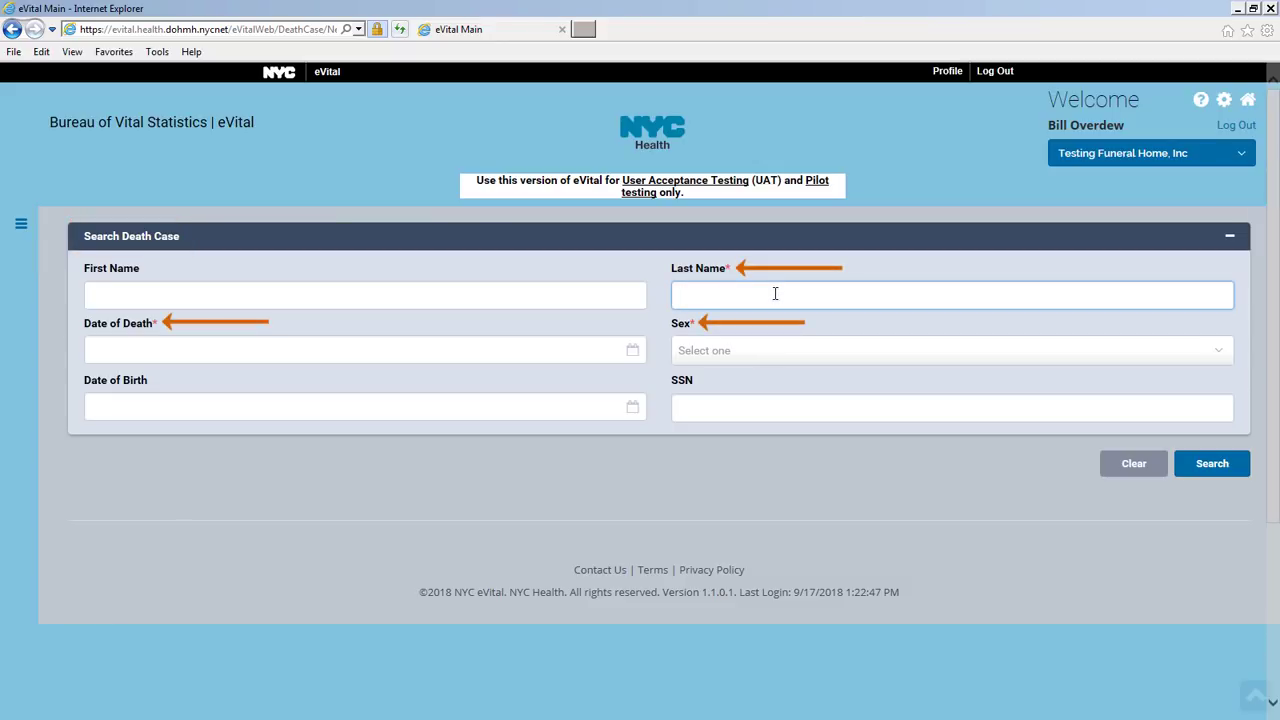
type("Doe")
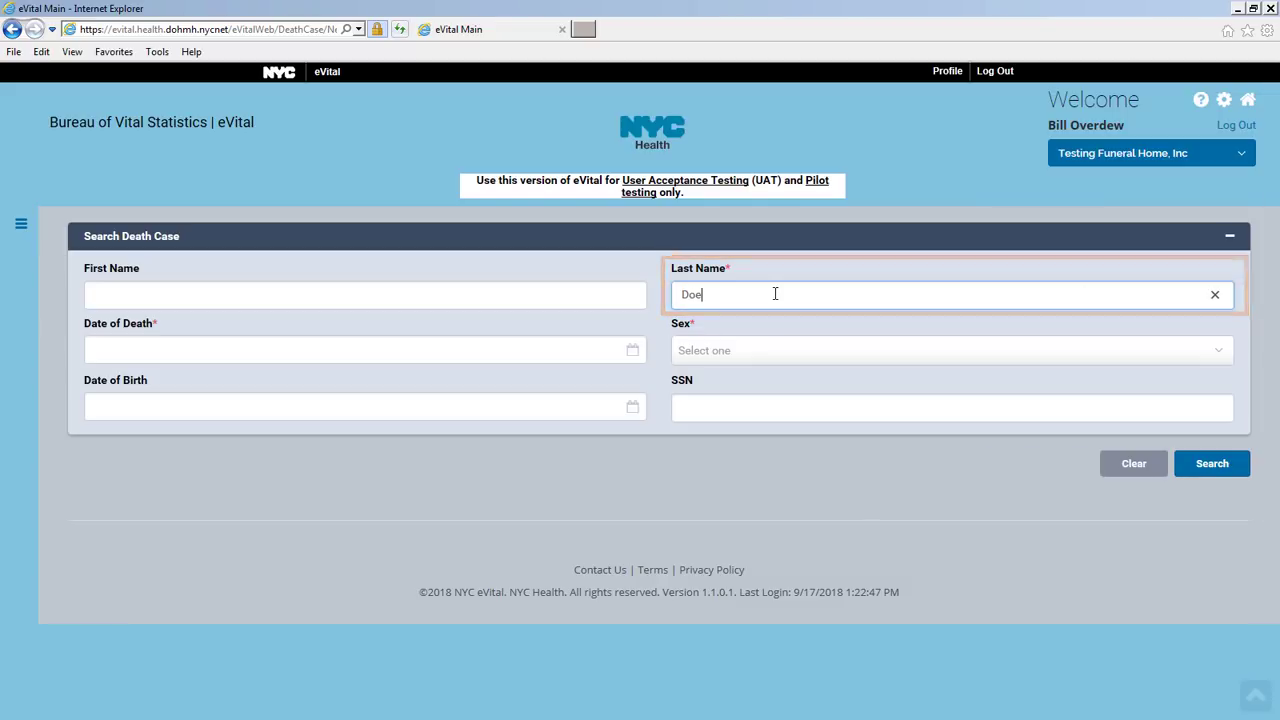
key("Tab")
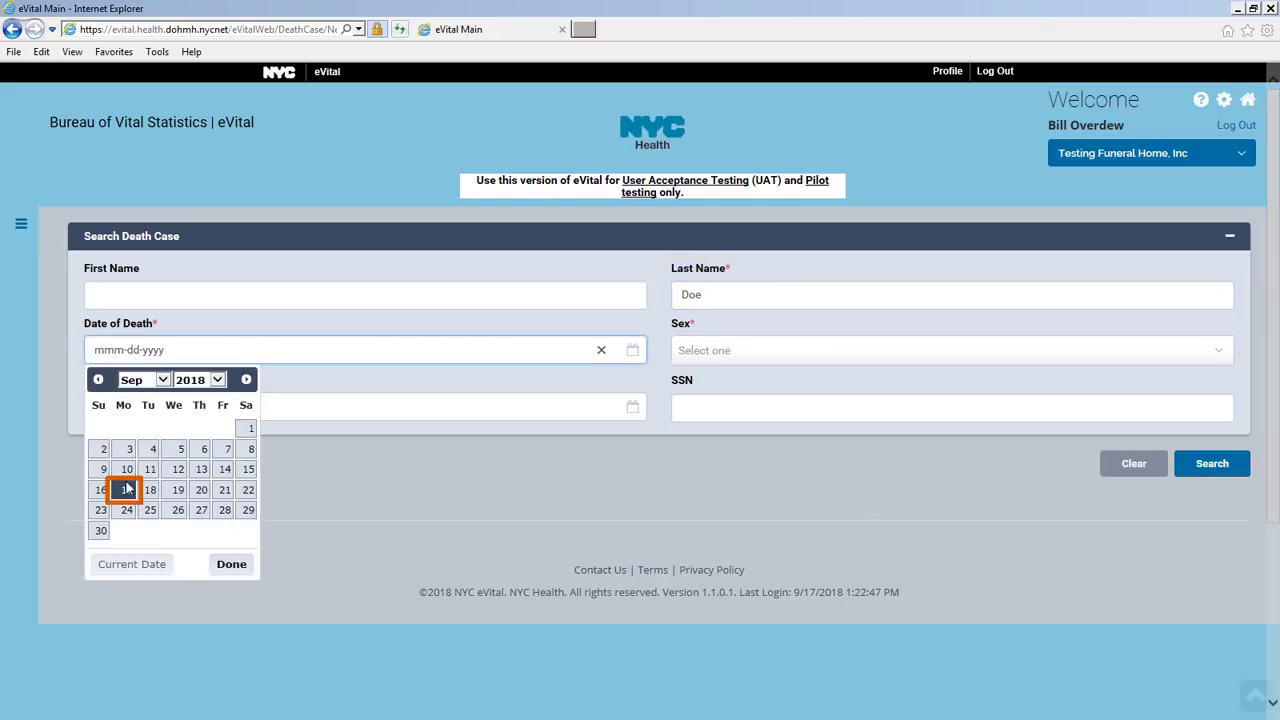
type("sep-")
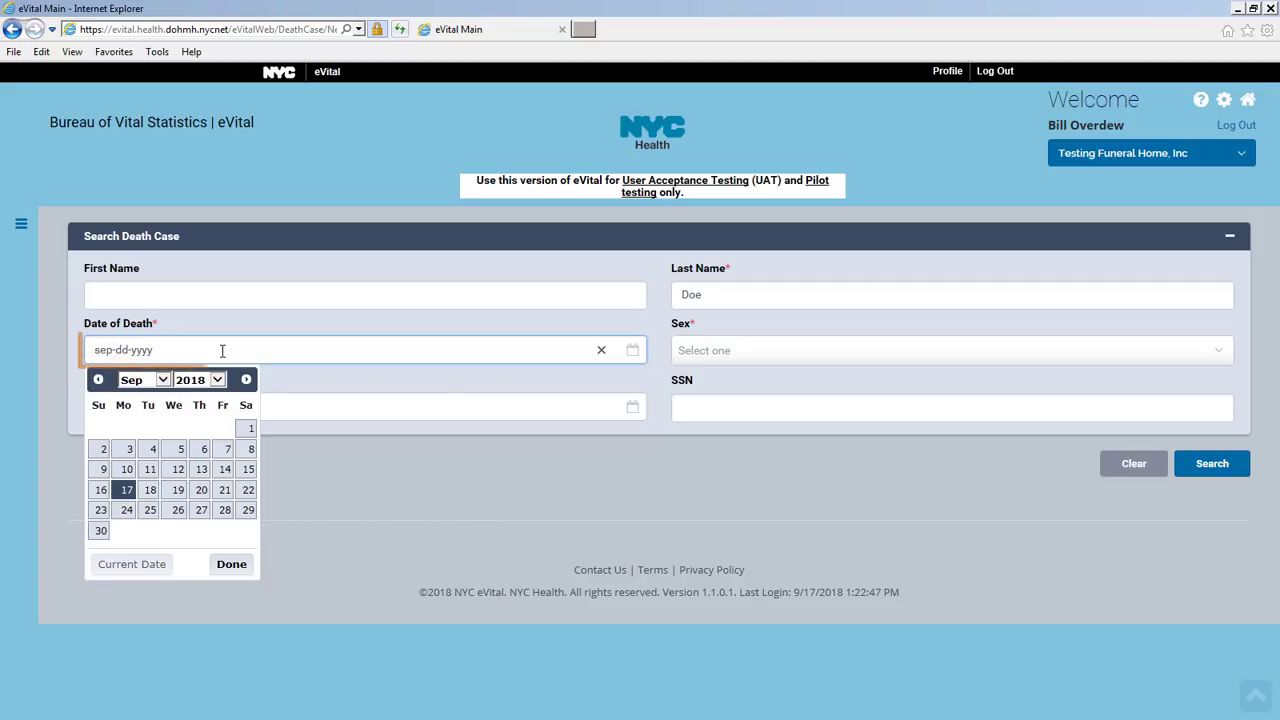
type("17-2018")
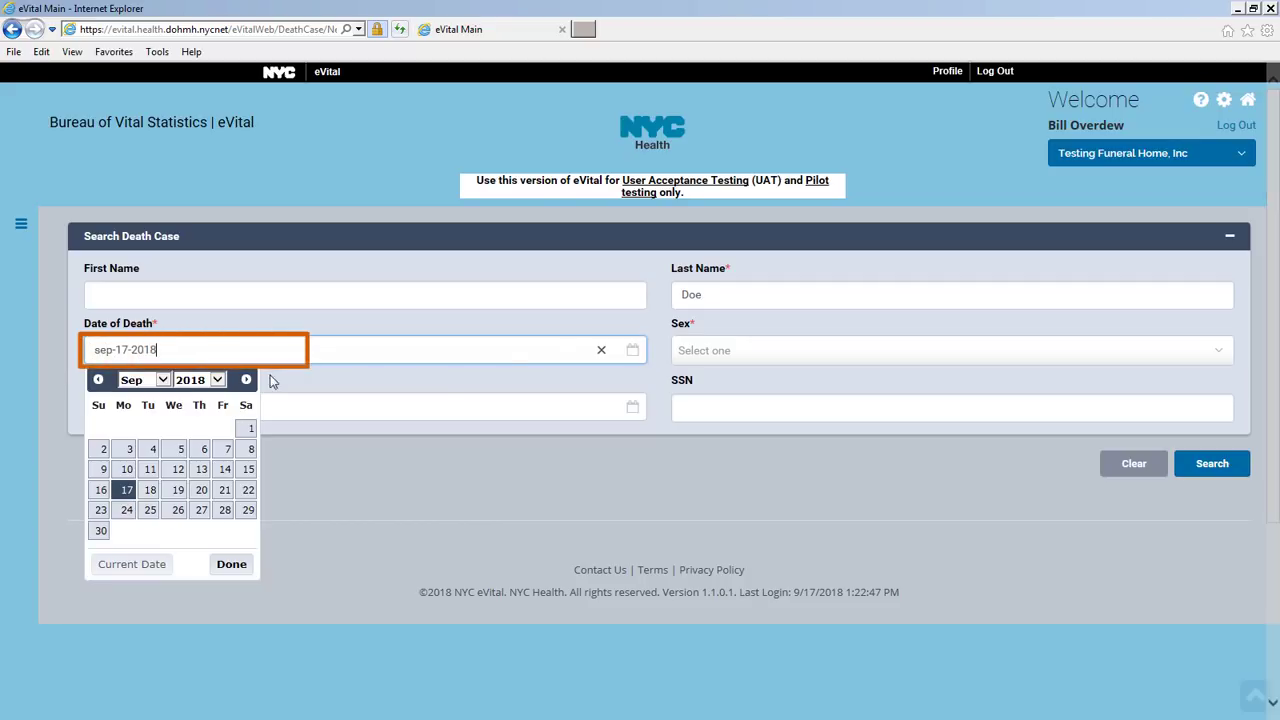
left_click(722, 350)
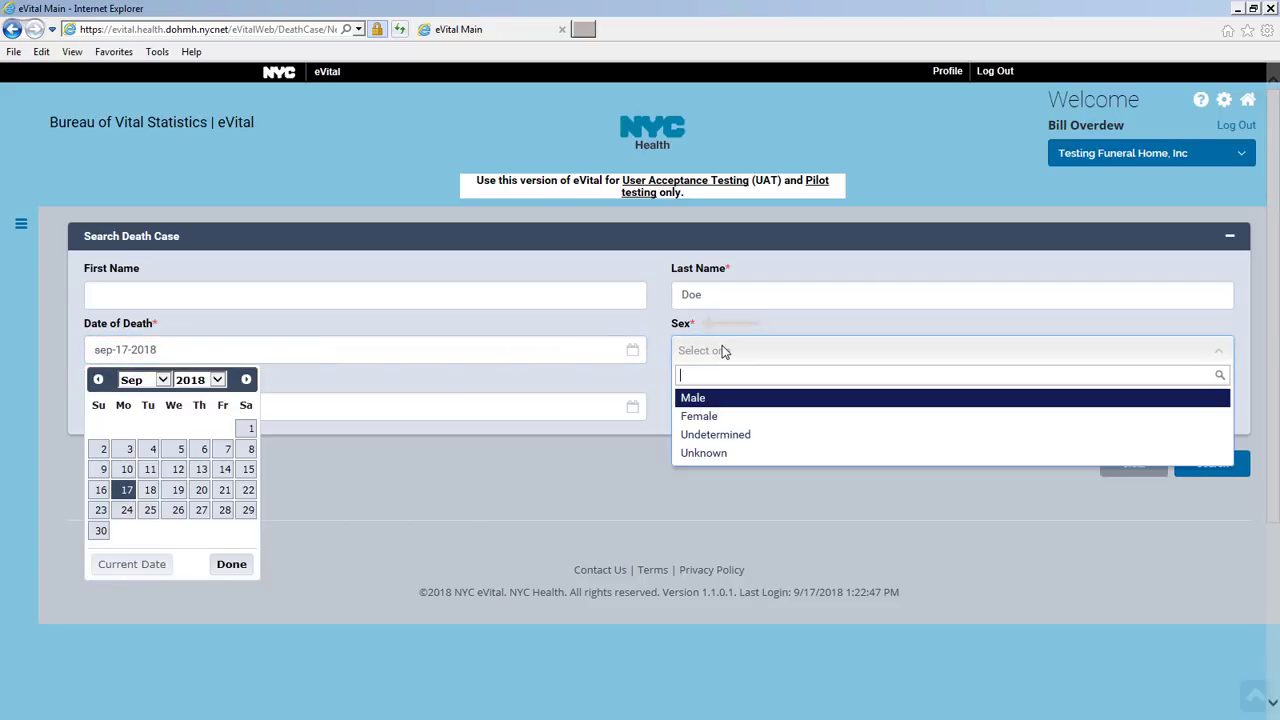
left_click(731, 399)
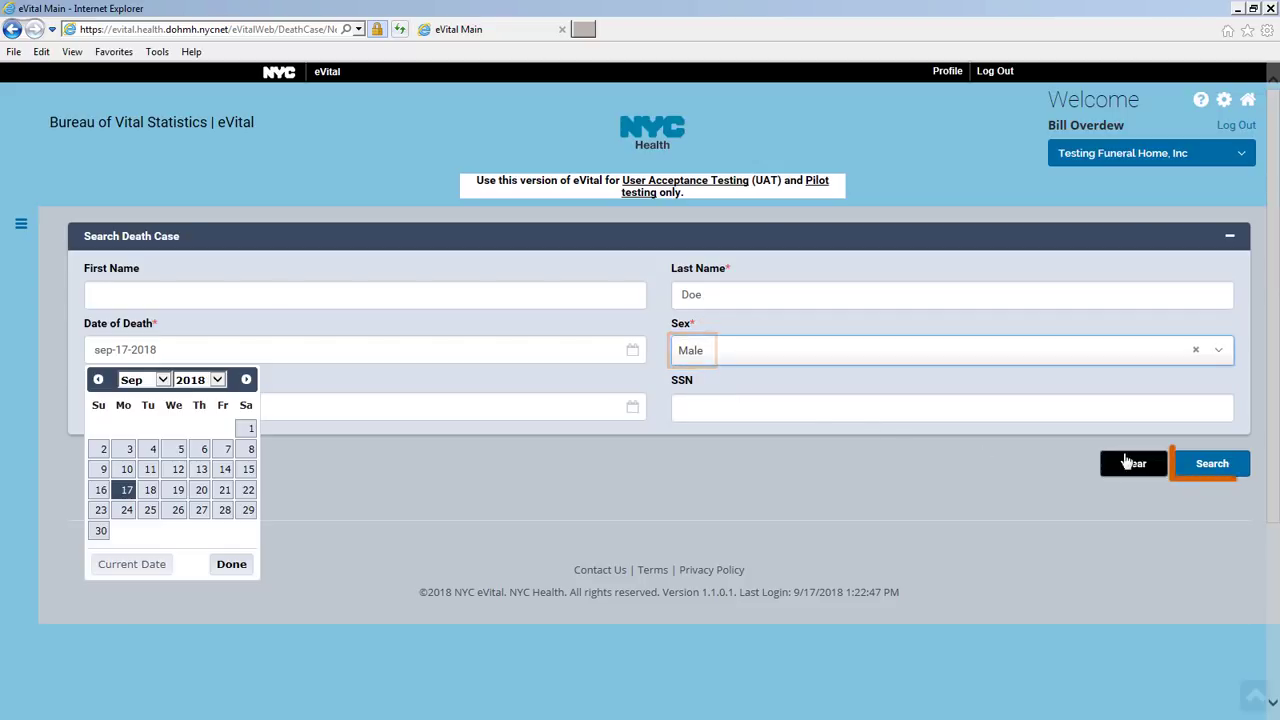
left_click(1208, 464)
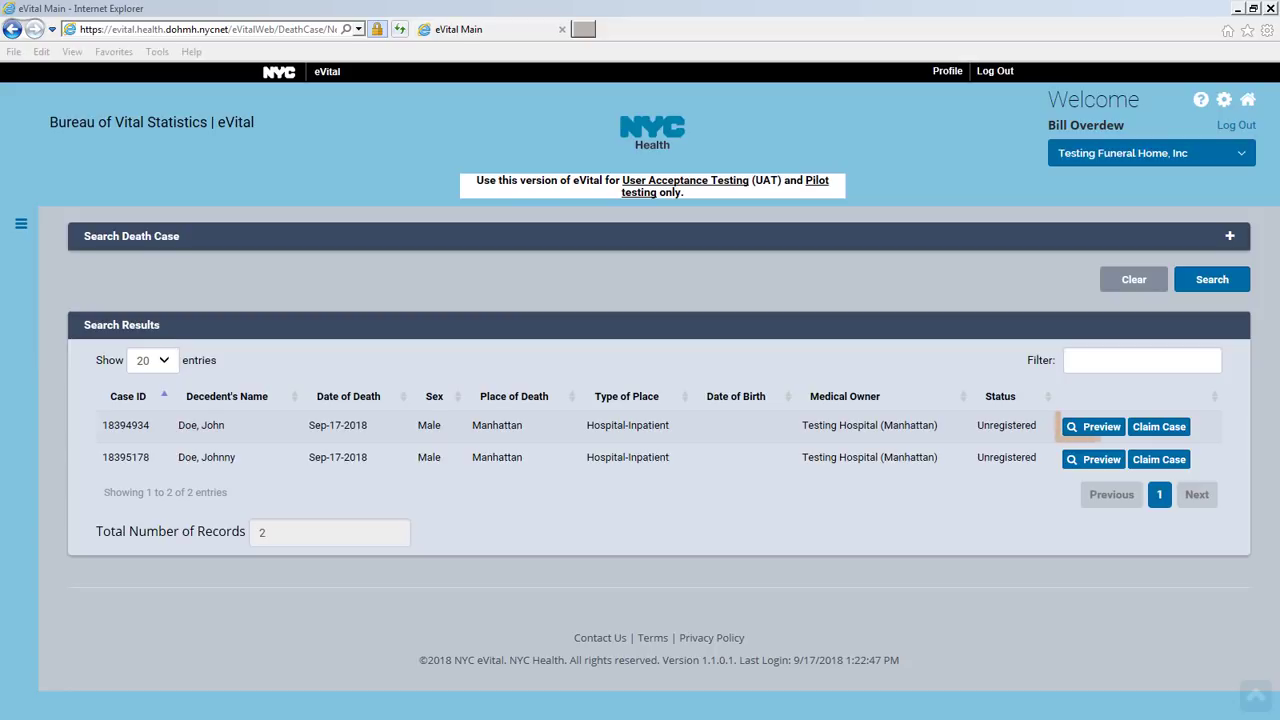
left_click(1100, 427)
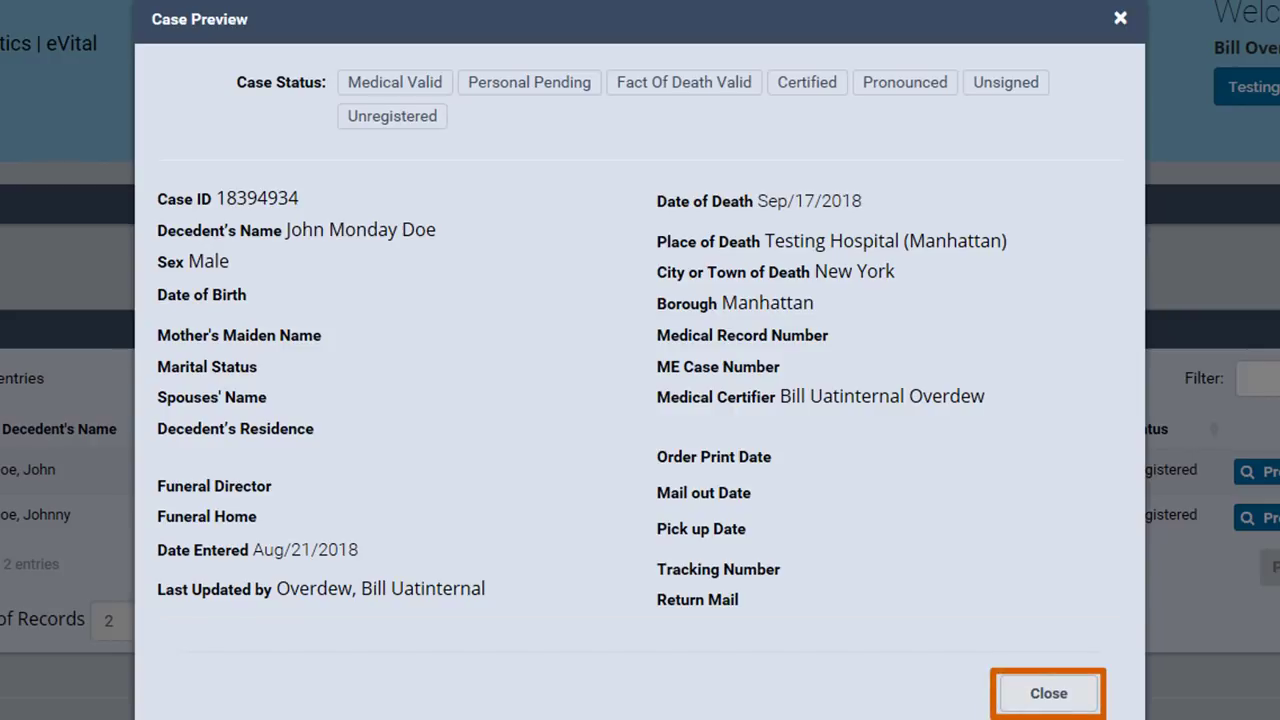
left_click(1045, 690)
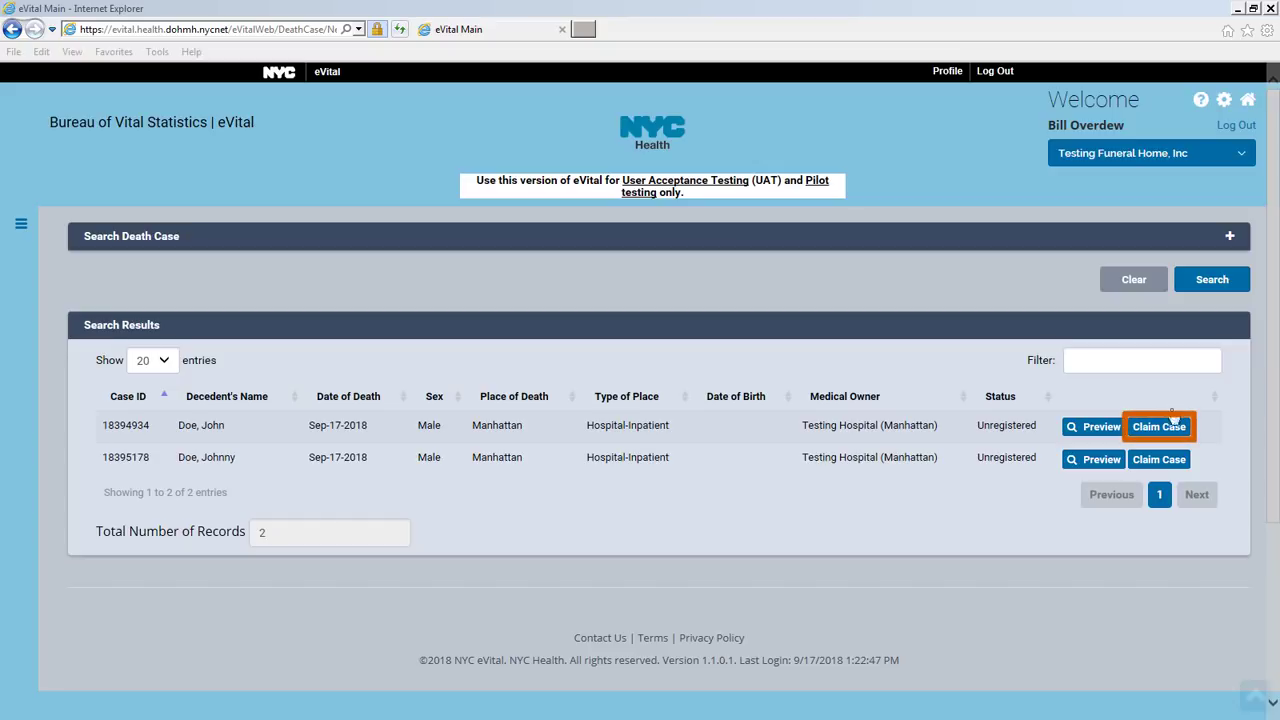
Claim the first matching case, accept the $40.00 permit fee, and add a credit/debit card payment
left_click(1174, 426)
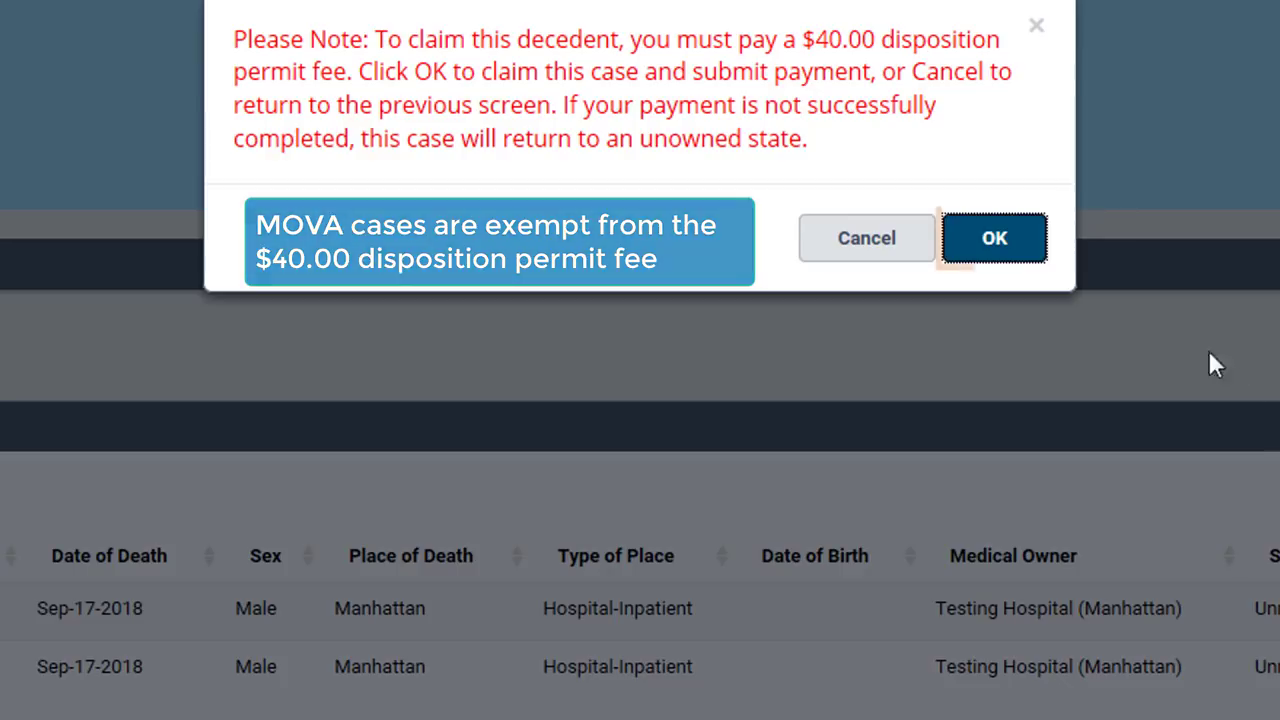
left_click(1030, 237)
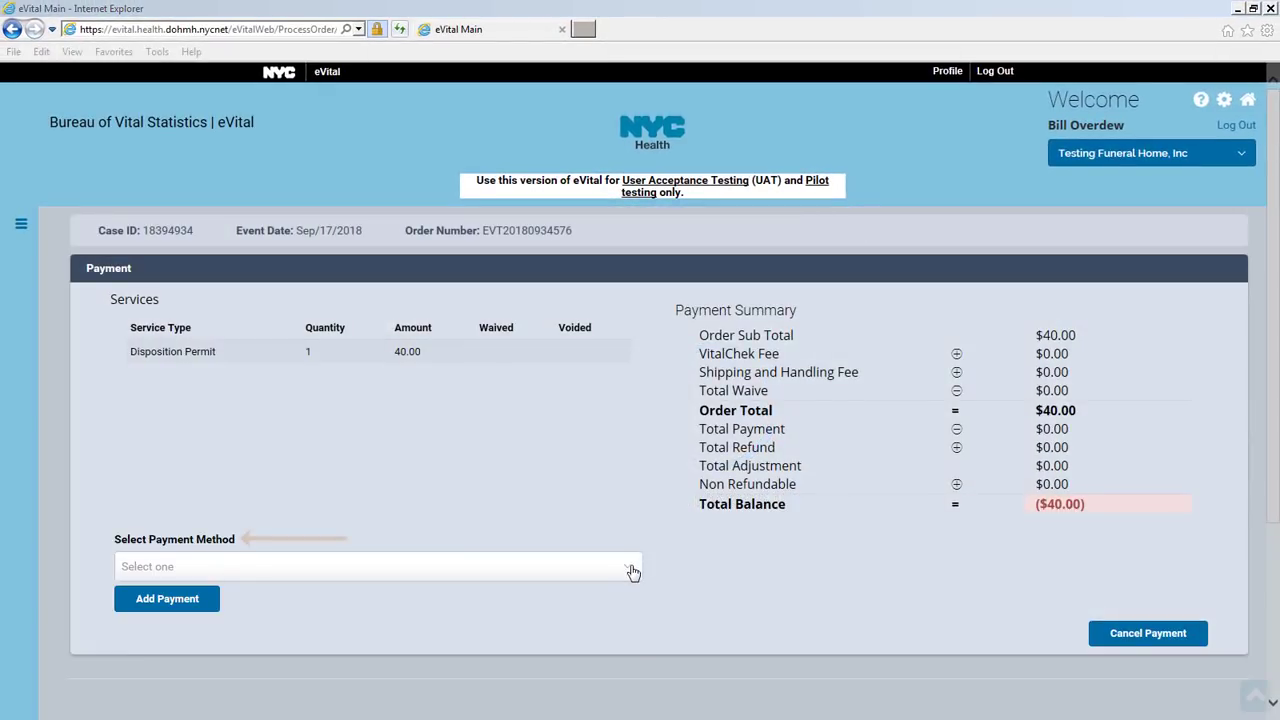
left_click(631, 570)
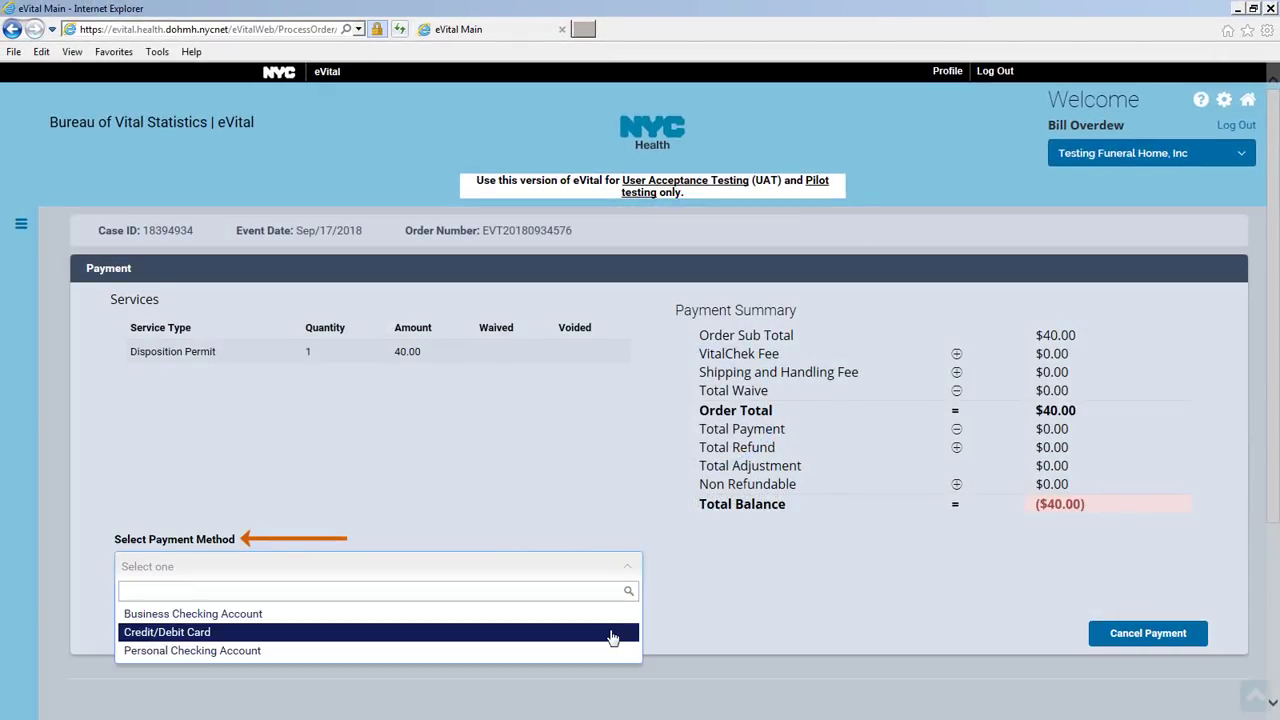
left_click(612, 634)
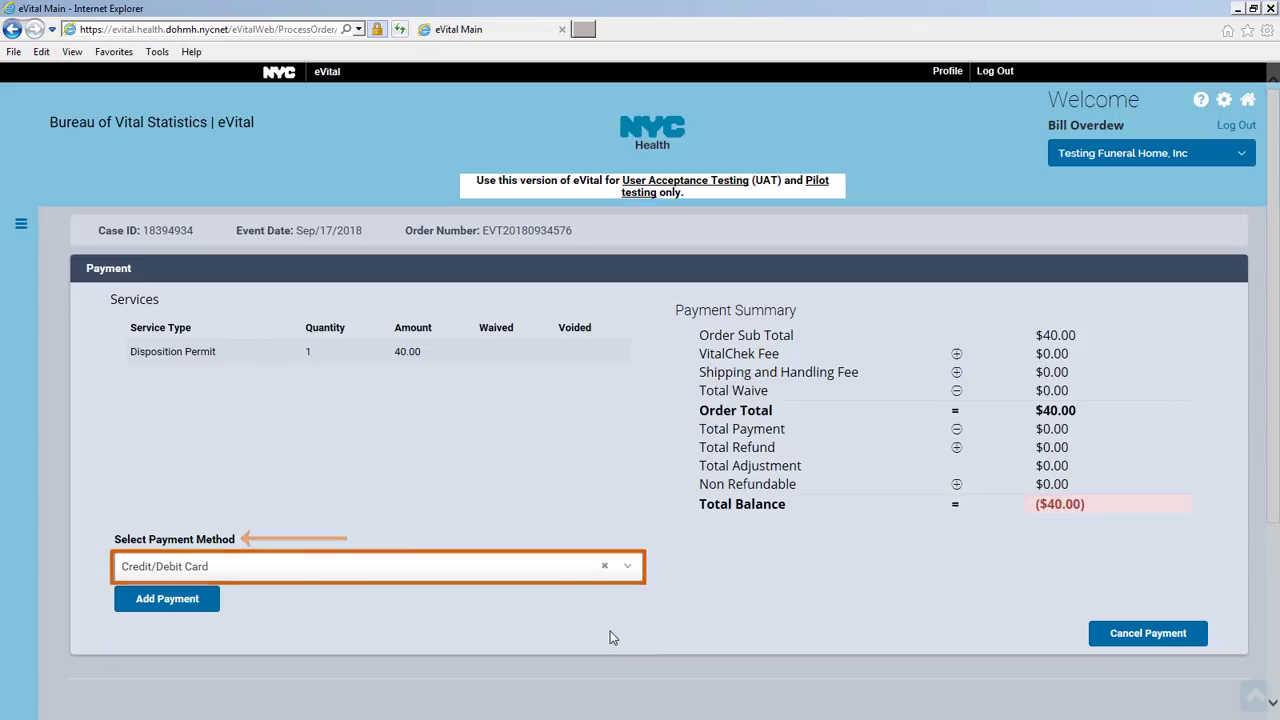
left_click(187, 600)
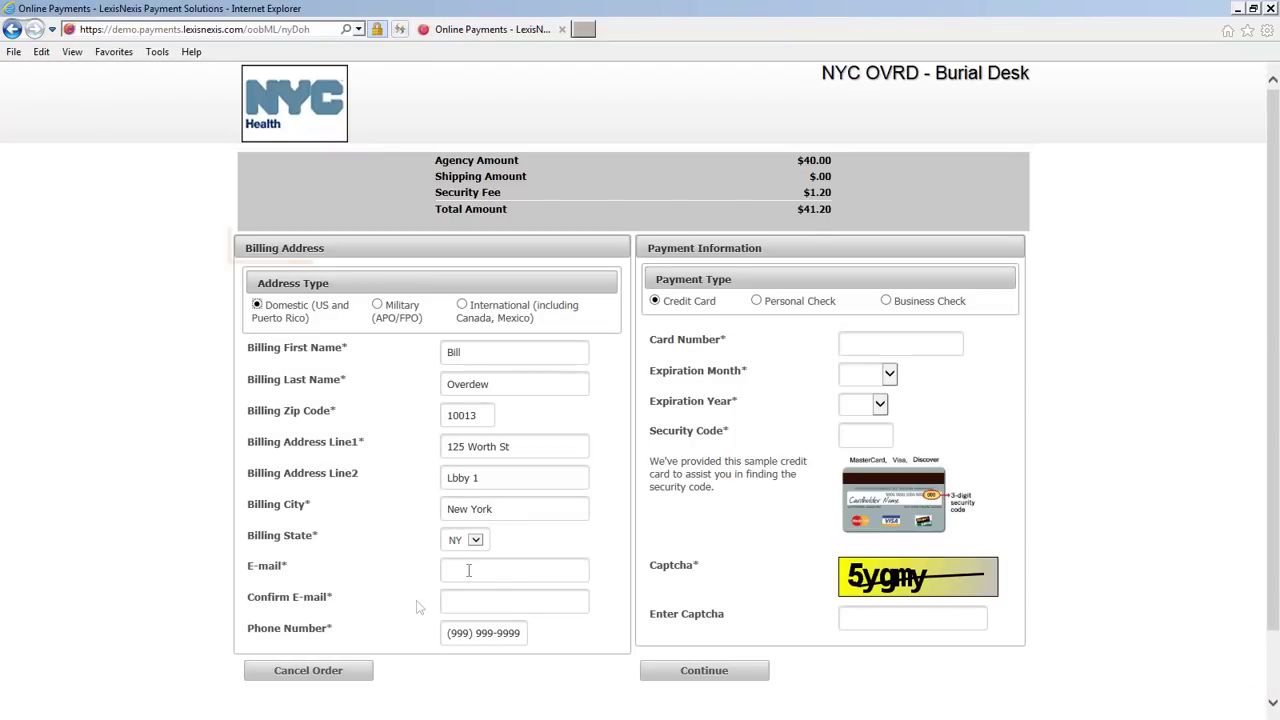
left_click(466, 569)
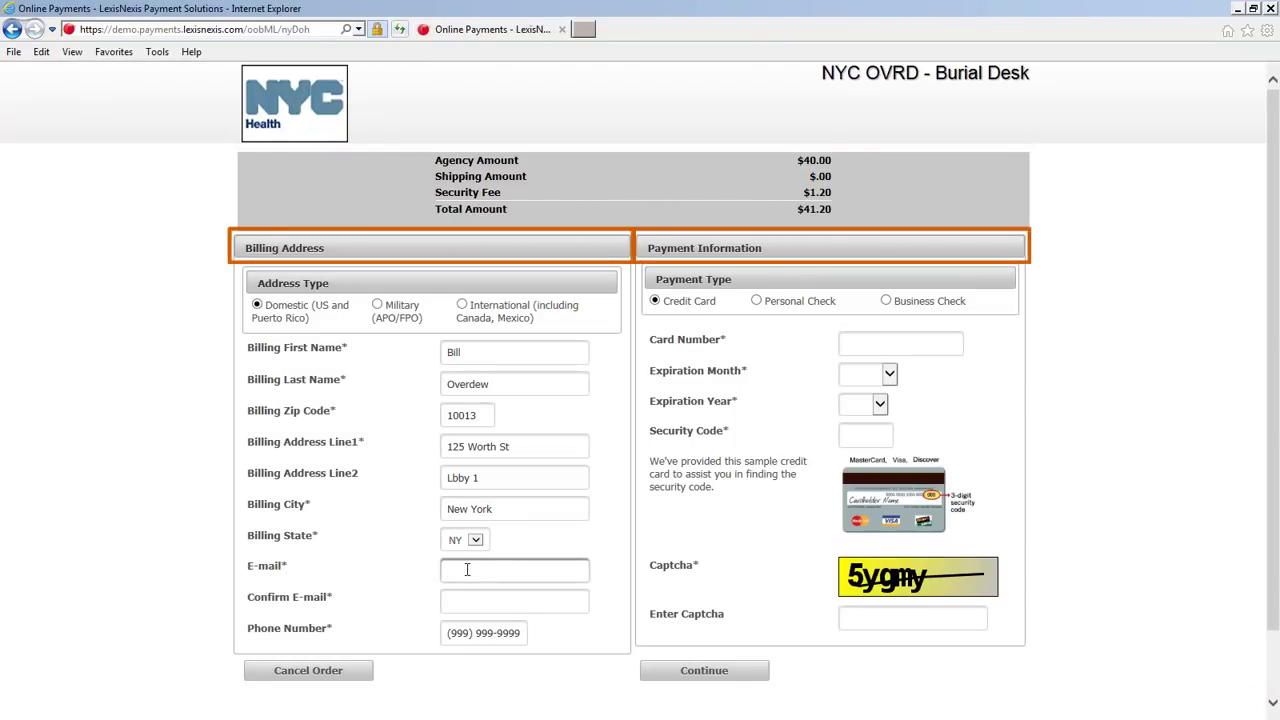
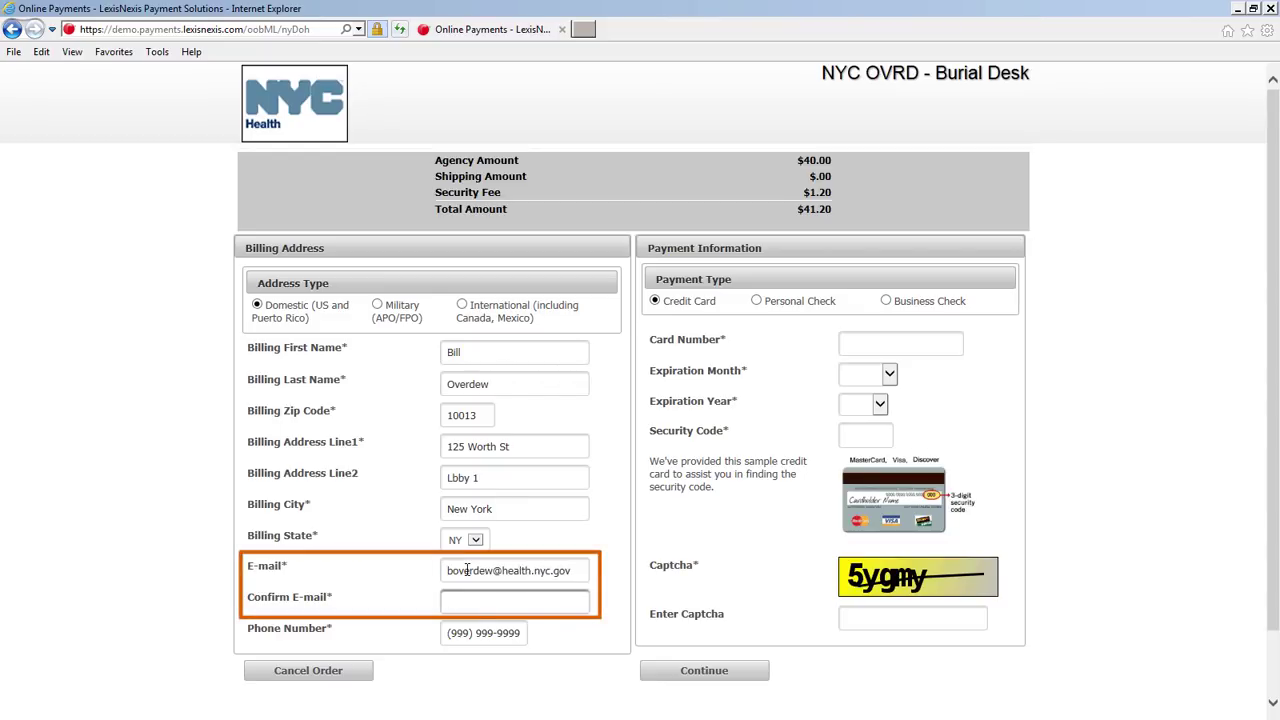
Enter the billing e-mail, phone number, card number and captcha, then authorize and pay the $41.20 total
key("Tab")
key("Tab")
left_click(912, 618)
type("5ygmy")
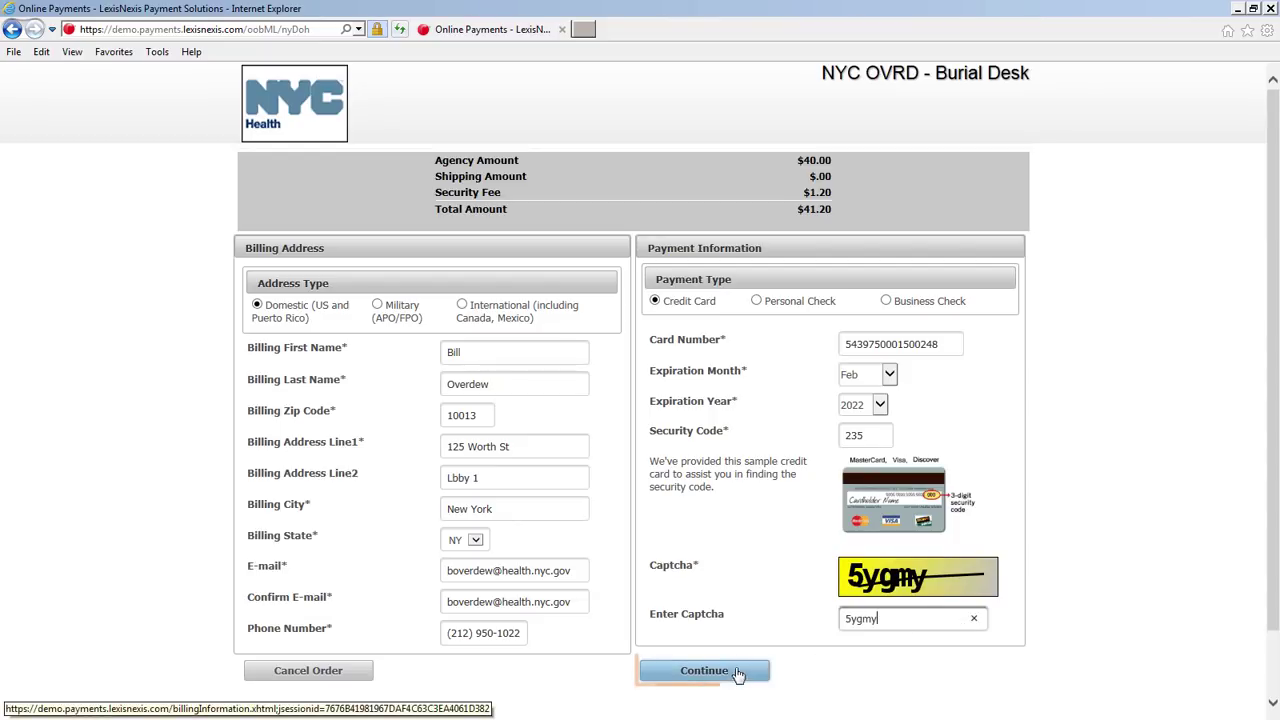
left_click(740, 672)
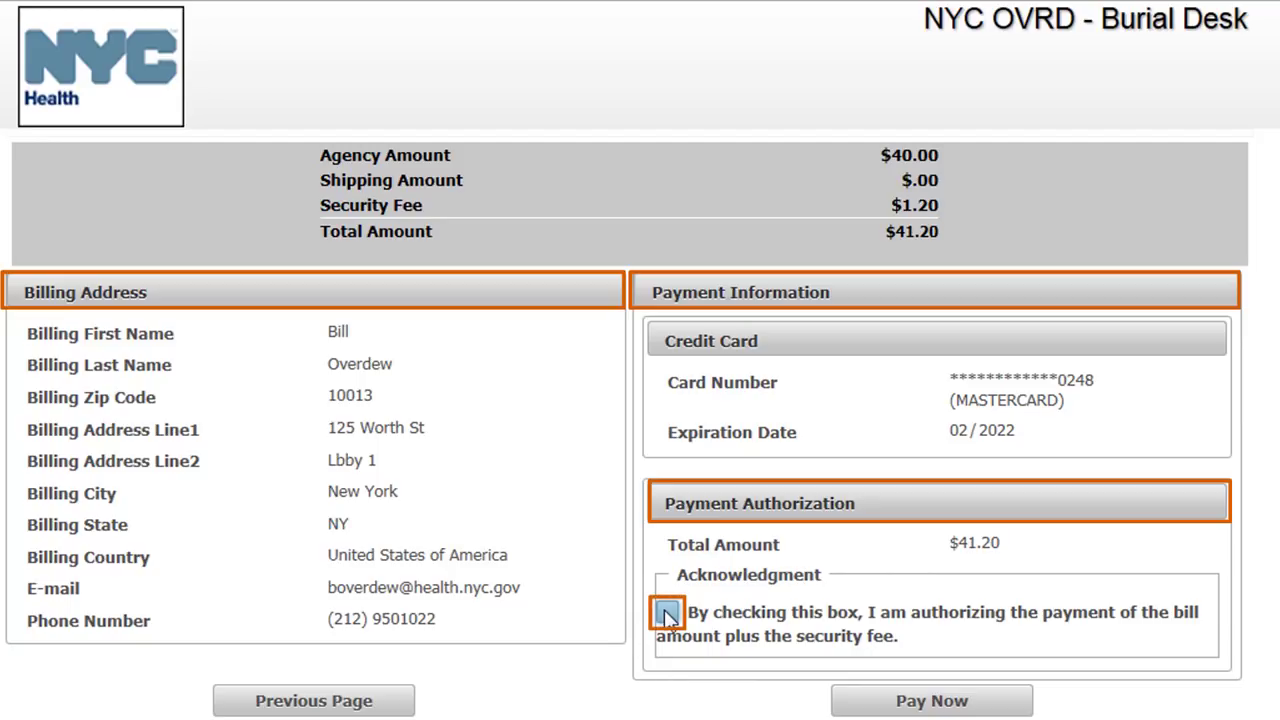
left_click(667, 613)
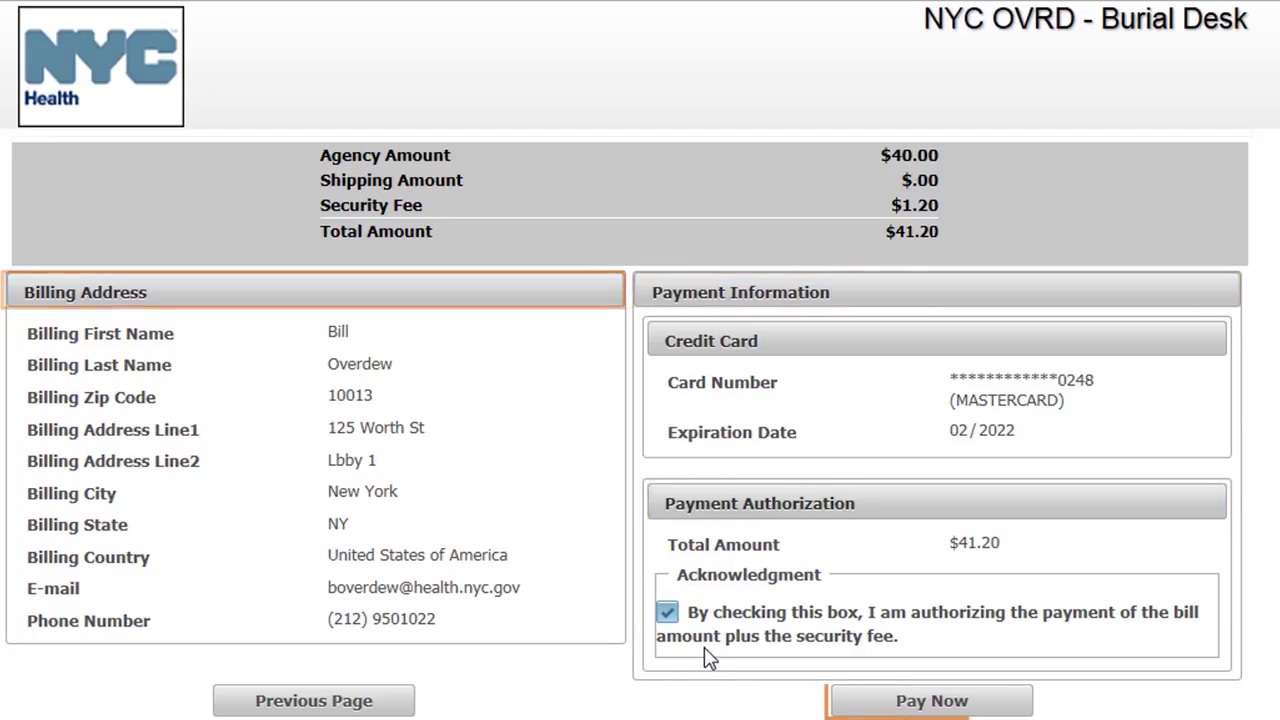
left_click(848, 697)
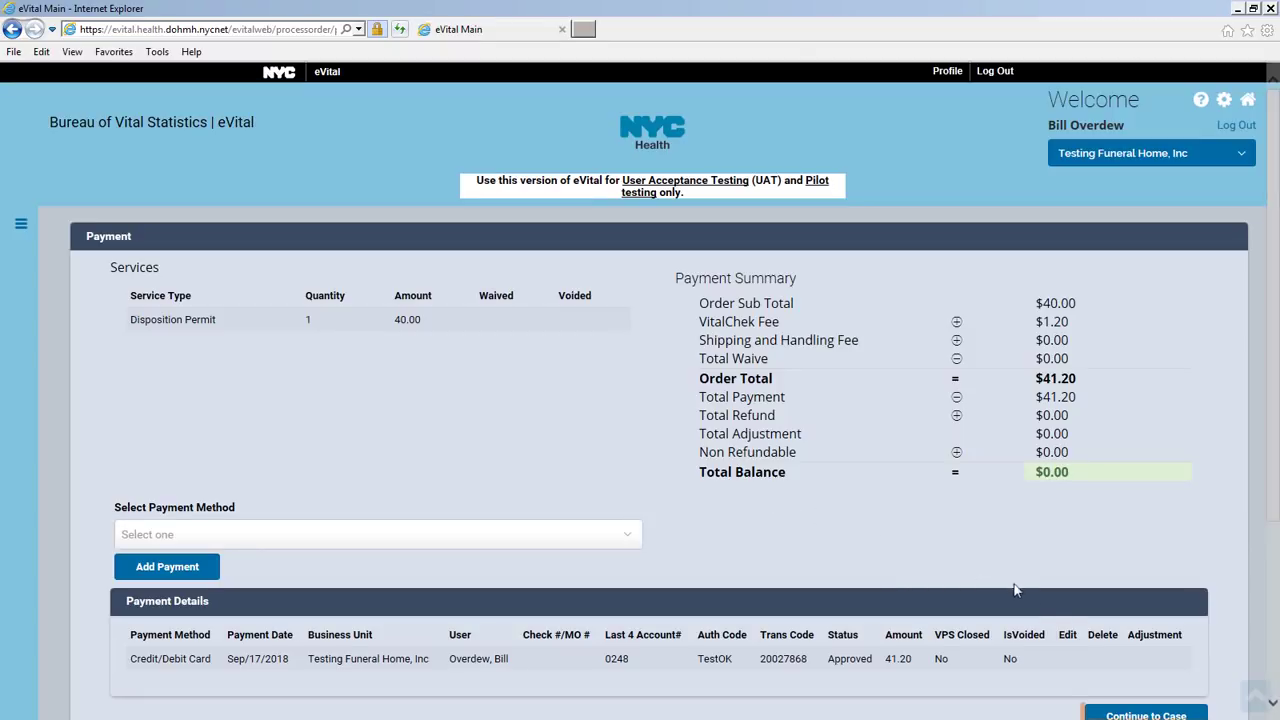
Continue from the approved payment back to the claimed death case
left_click(1146, 714)
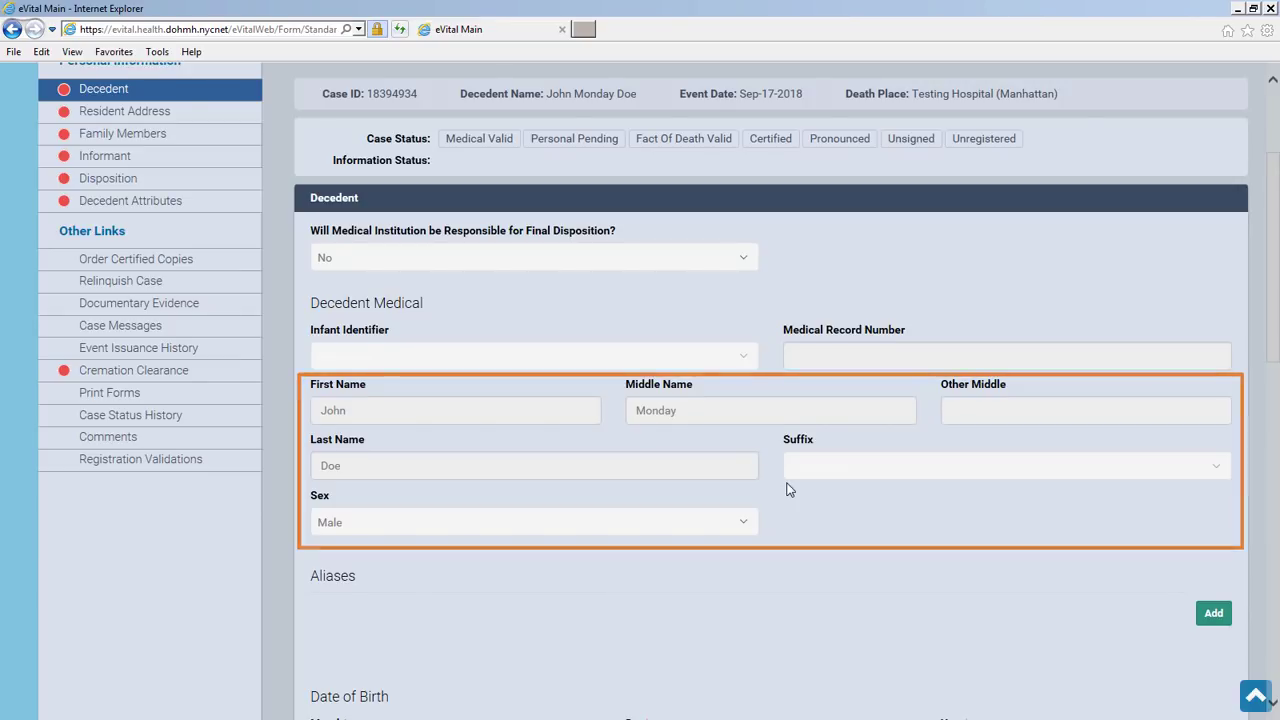
Enter the decedent's birth date as July 01, 1987 and age 31
scroll(787, 489, "down", 2)
scroll(787, 489, "down", 3)
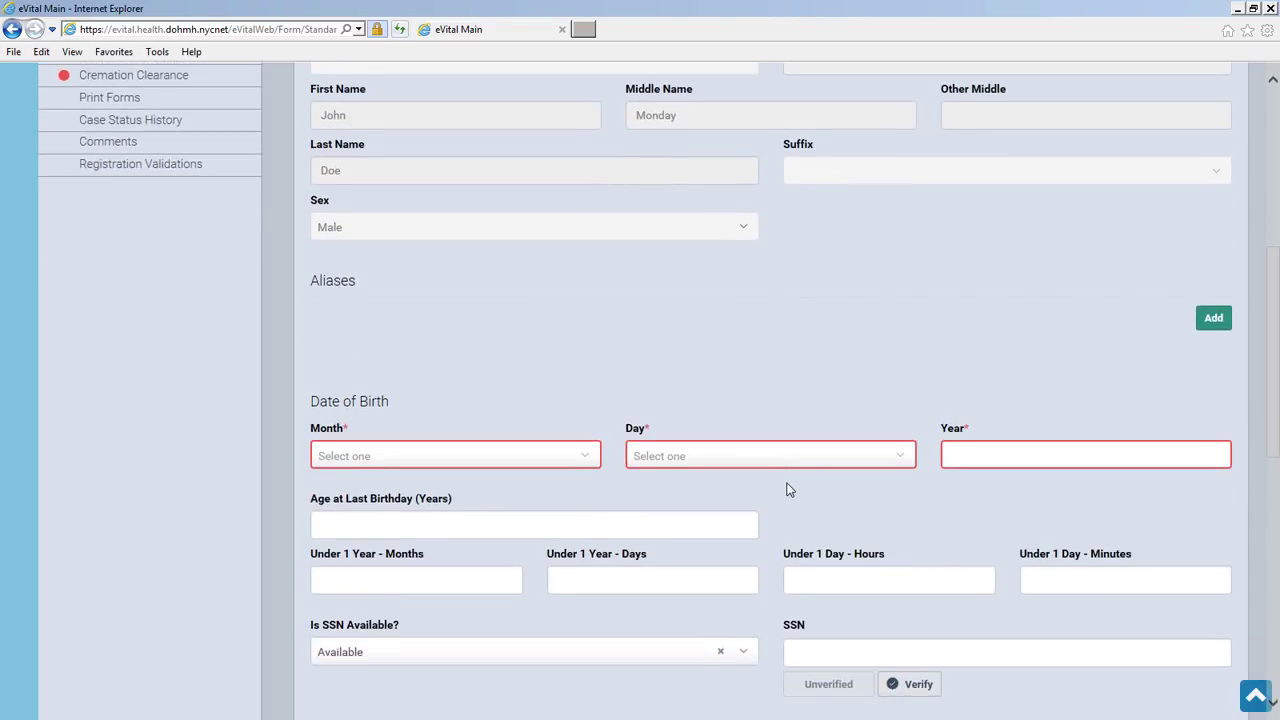
scroll(787, 483, "down", 1)
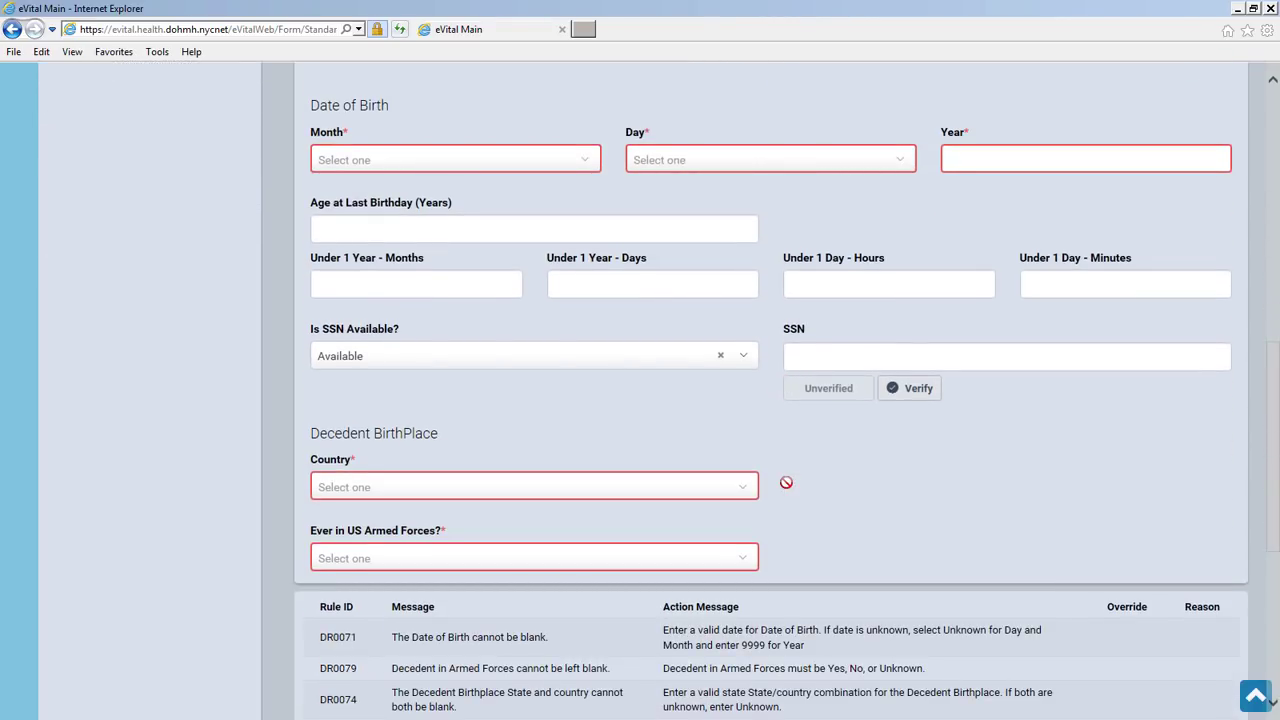
left_click(586, 158)
left_click(450, 315)
left_click(745, 160)
left_click(745, 205)
left_click(1027, 160)
type("1987")
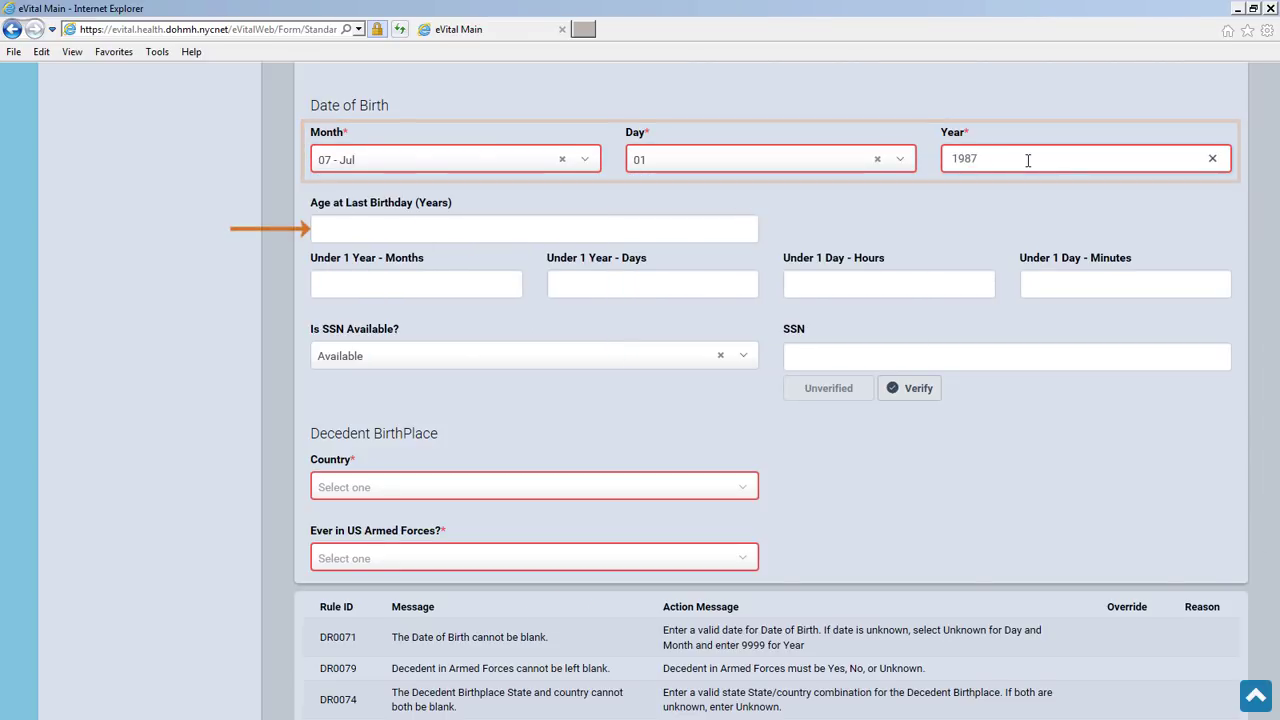
left_click(609, 228)
type("31")
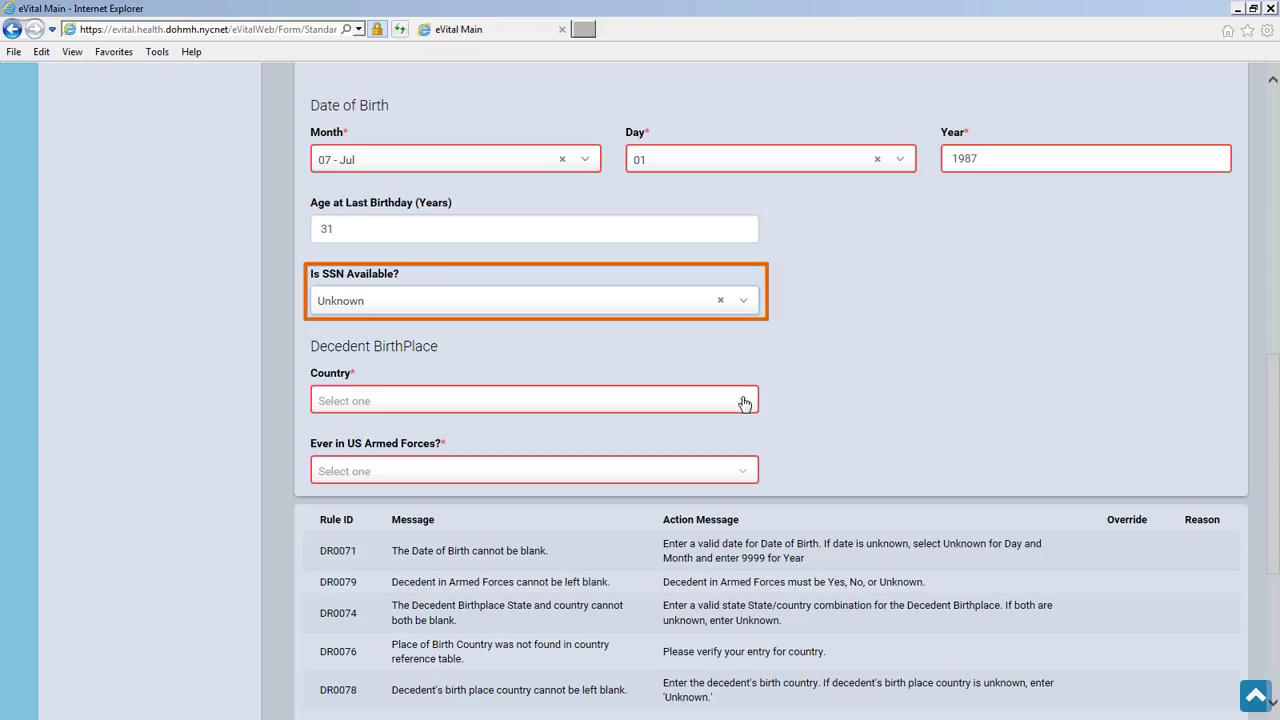
Set birthplace to New York, United States, answer No for Armed Forces, and save
left_click(742, 403)
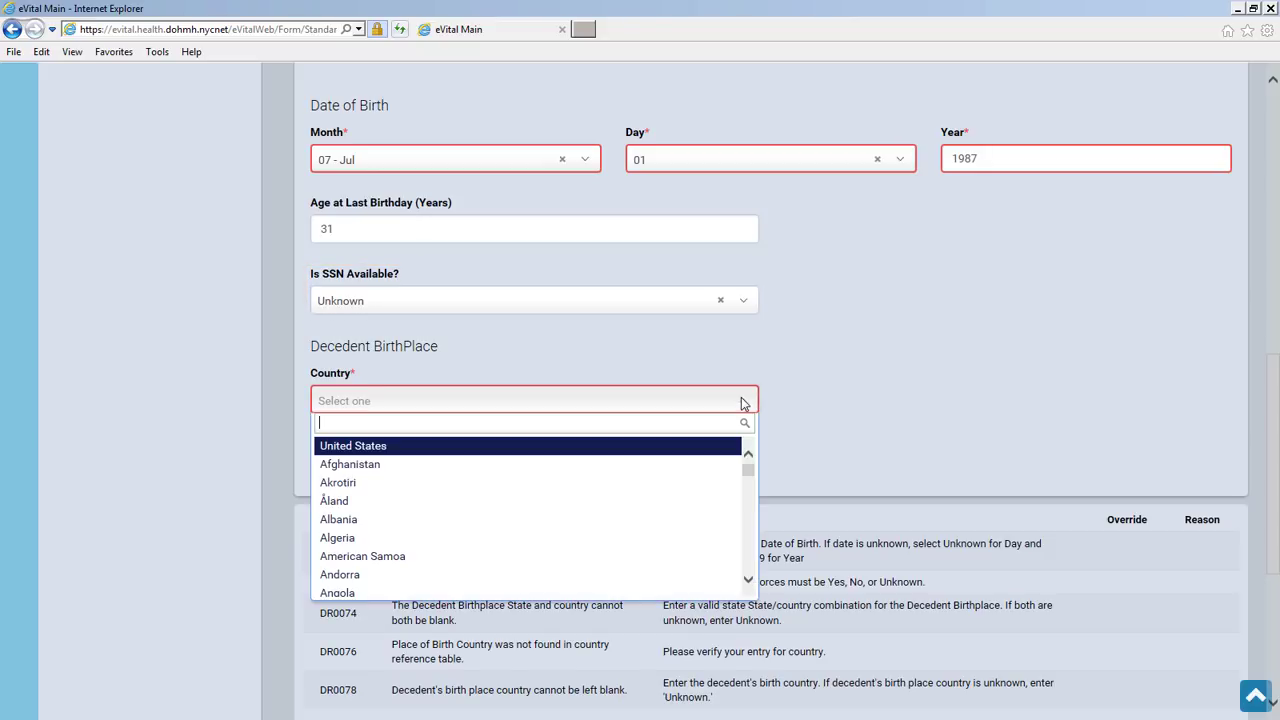
key("Return")
left_click(706, 449)
type("New York")
key("Tab")
type("Ne")
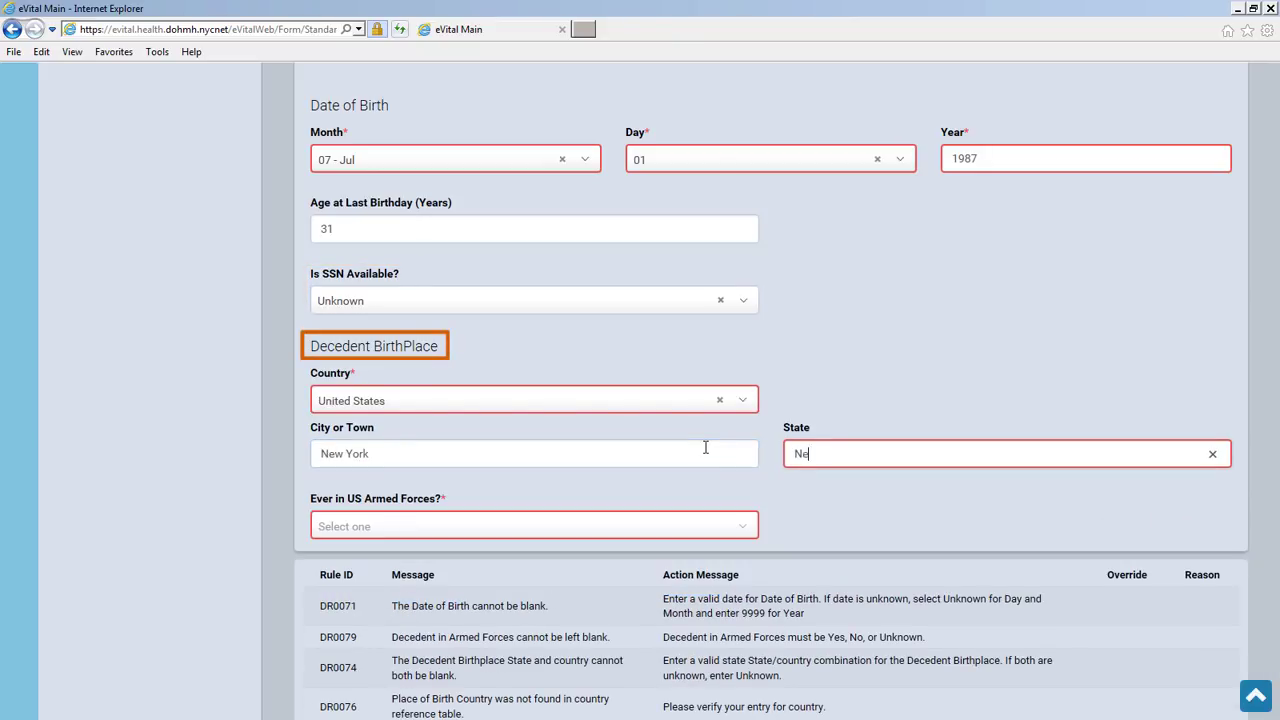
left_click(747, 530)
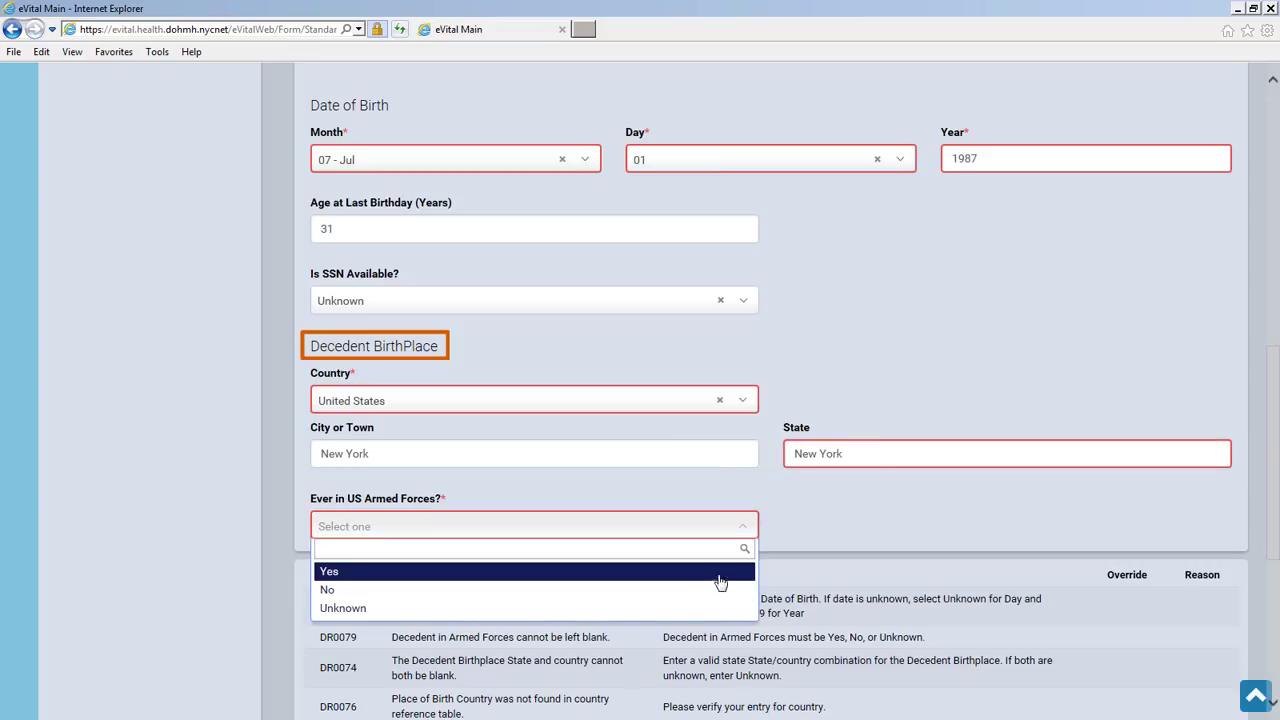
left_click(720, 595)
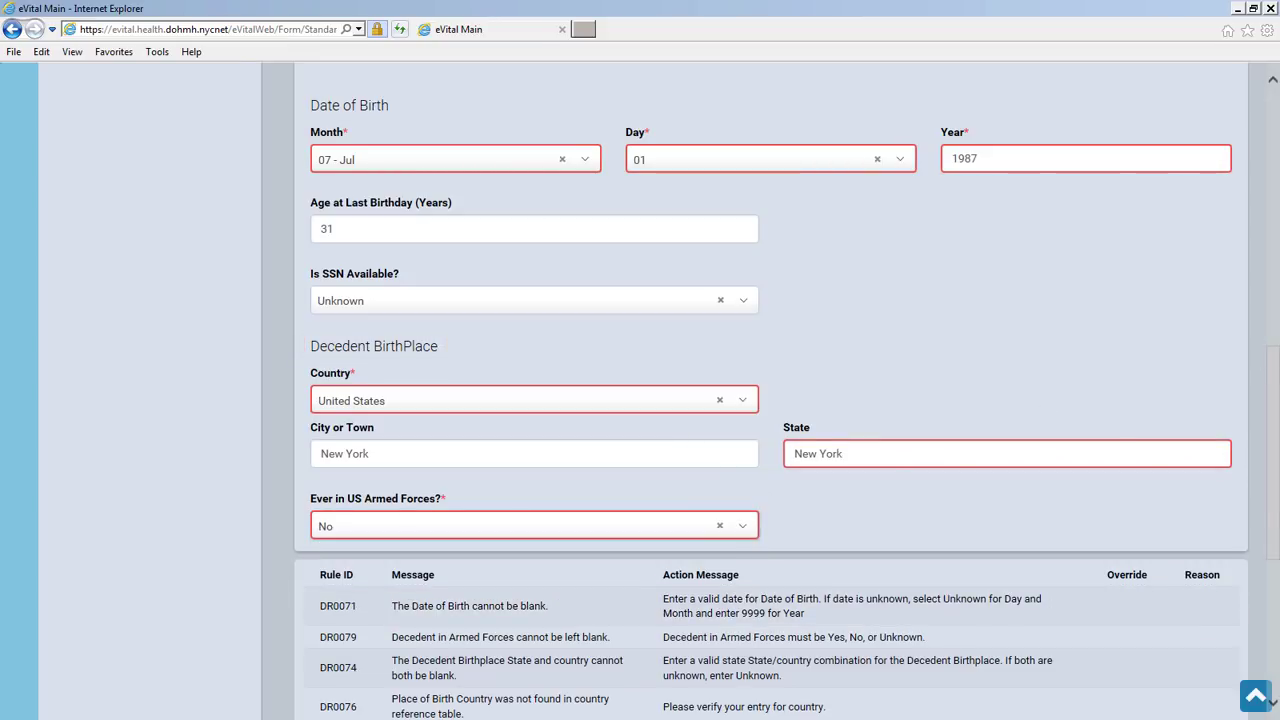
scroll(1271, 124, "up", 10)
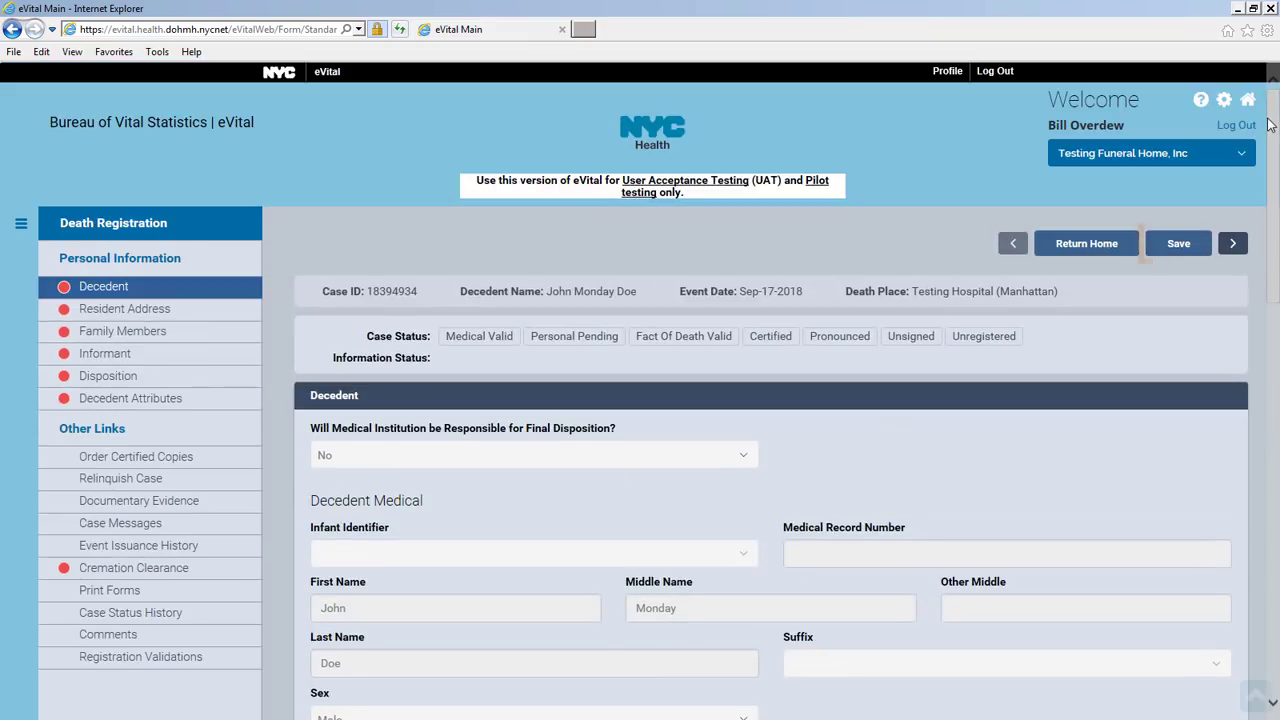
left_click(1193, 250)
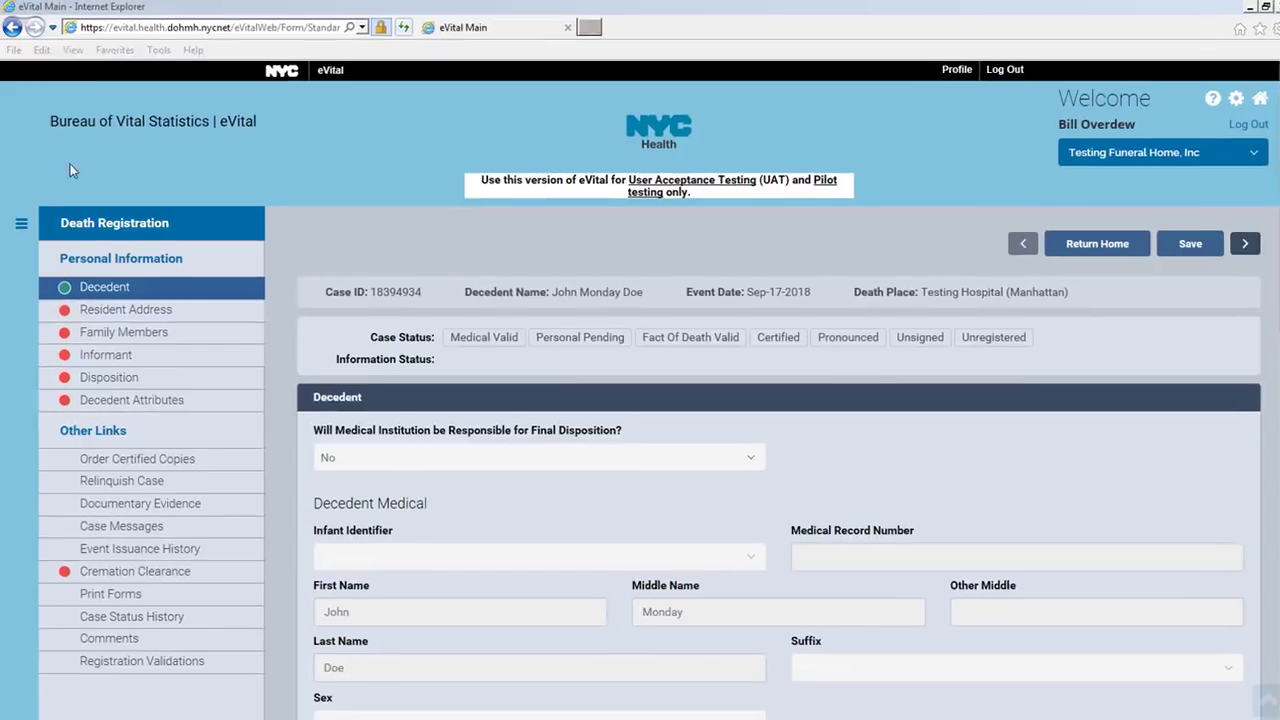
left_click(242, 315)
Enter the decedent's resident street address, apartment, city and state
left_click(242, 315)
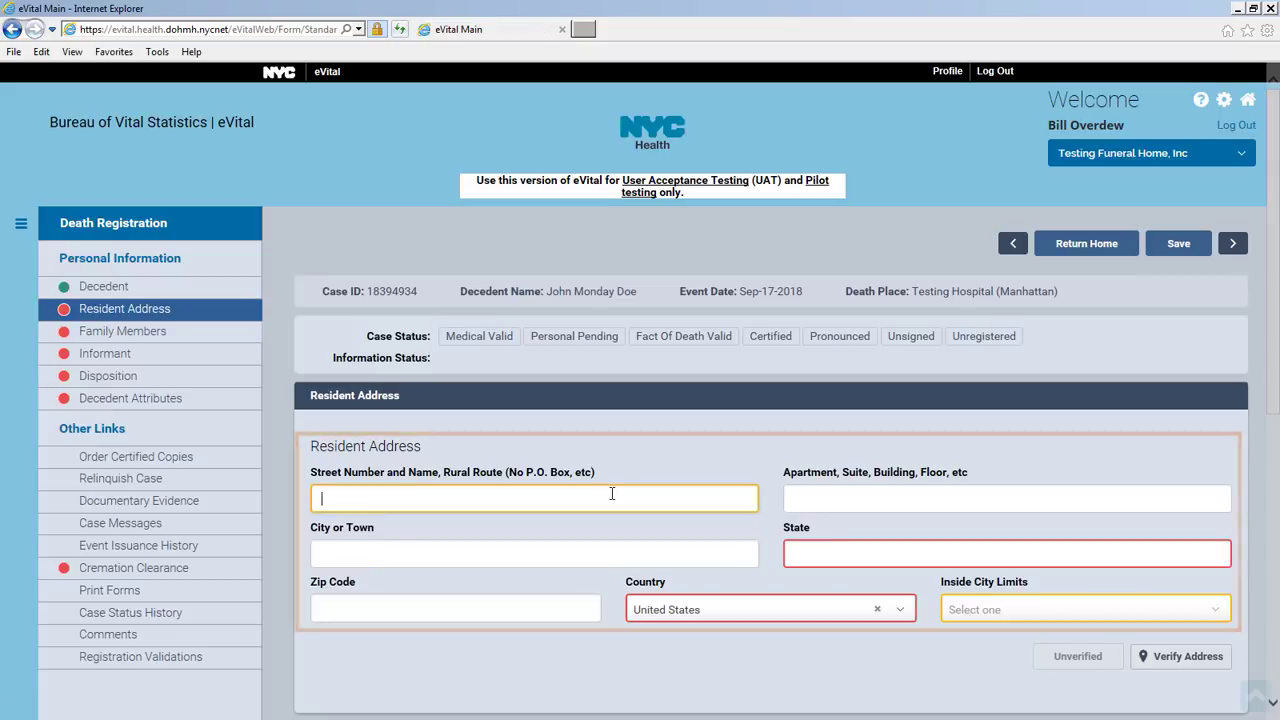
key("Tab")
key("Tab")
type("New York")
key("Tab")
type("New York")
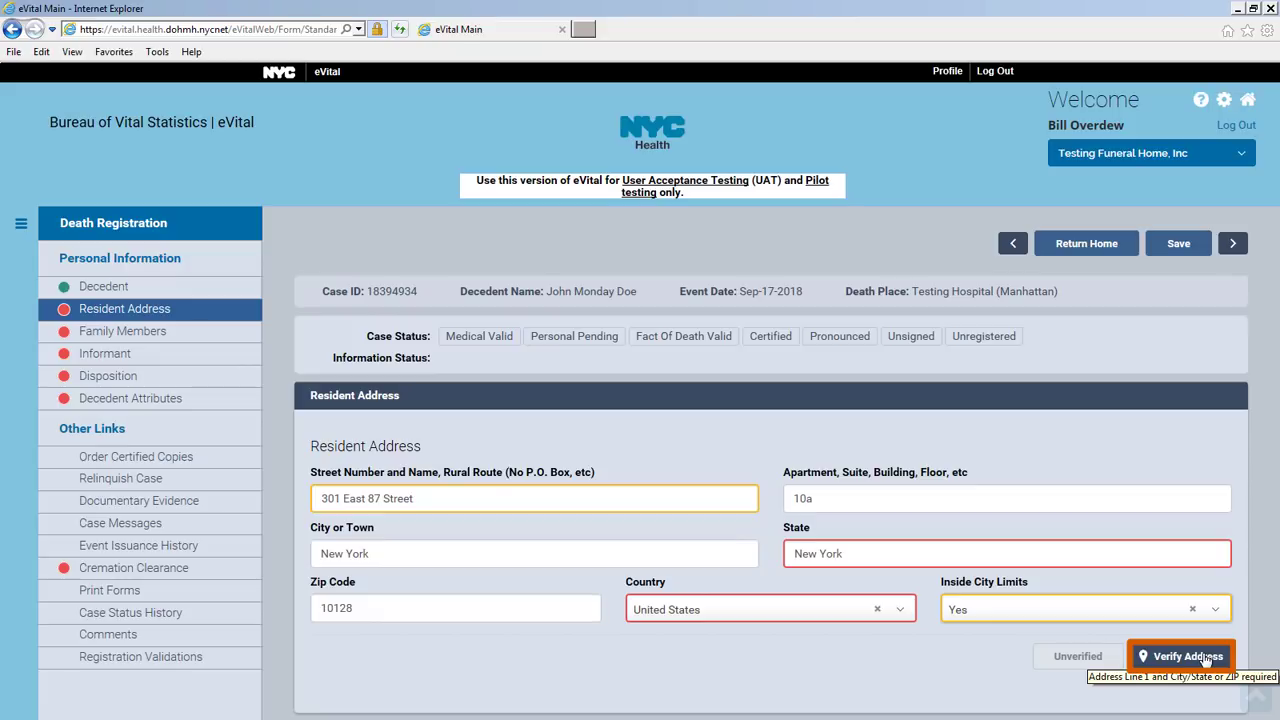
Verify the resident address, apply the suggested postal match, and save the section
left_click(1186, 656)
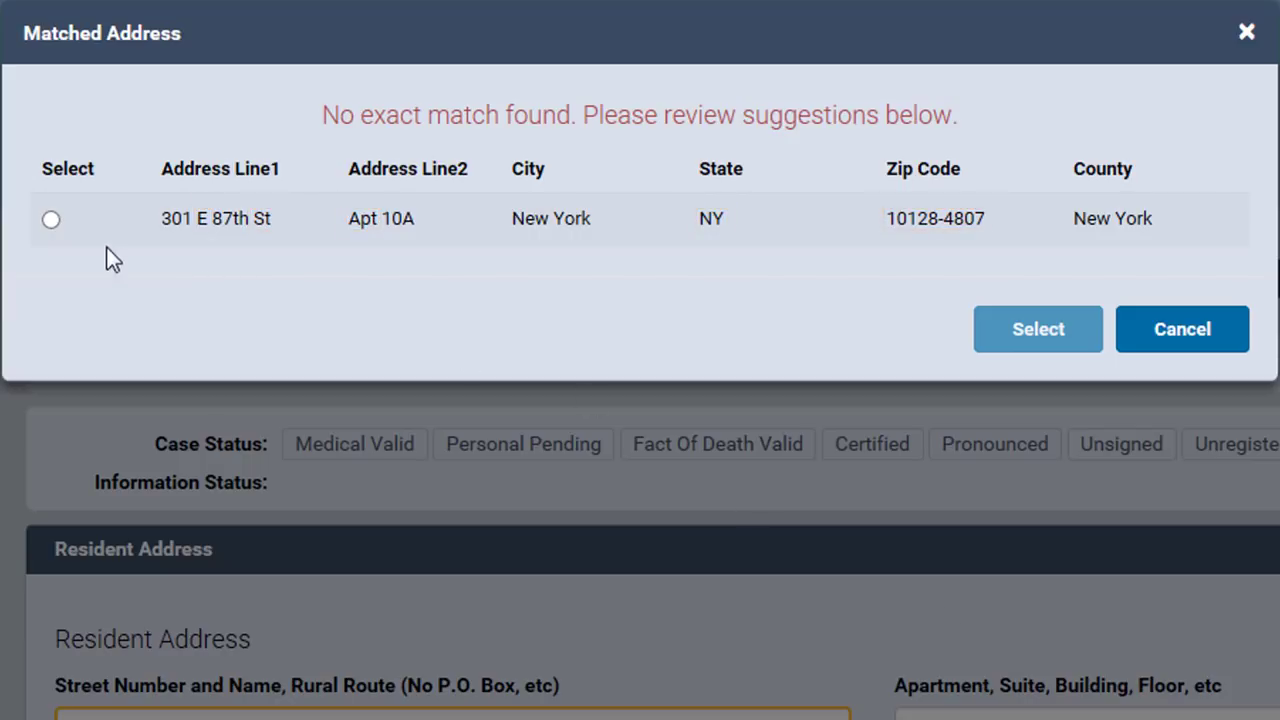
left_click(51, 217)
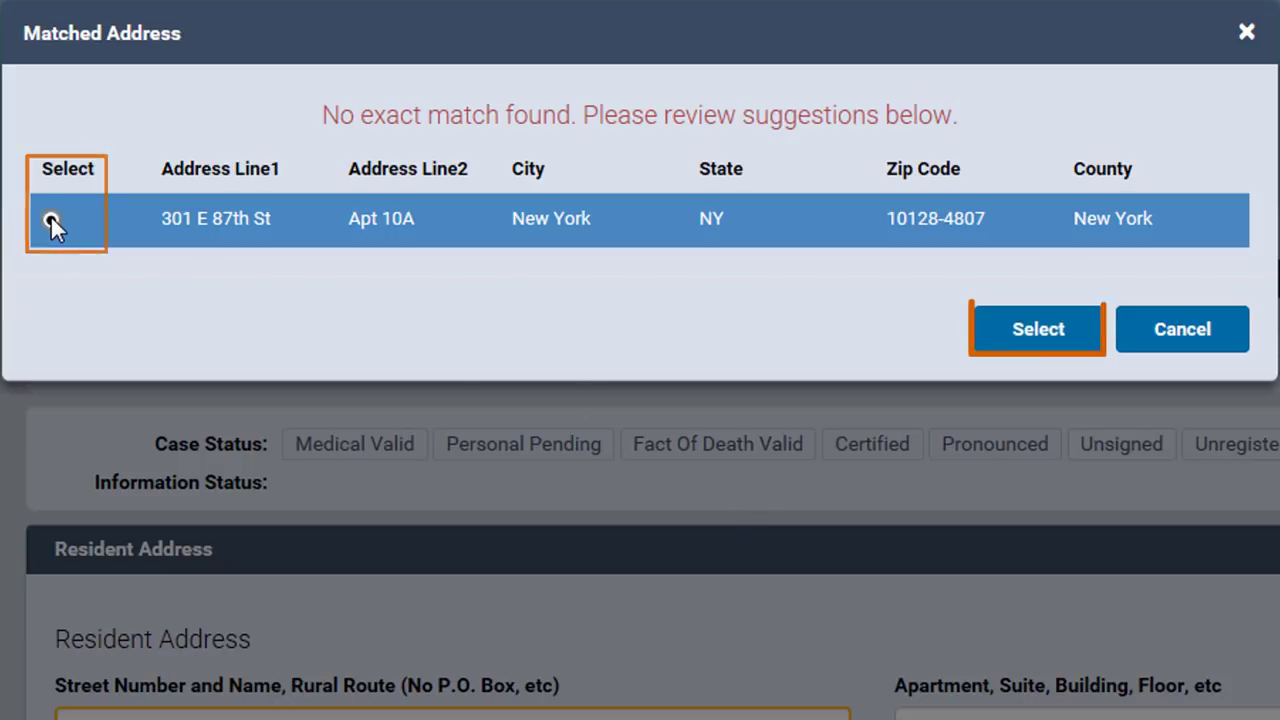
left_click(1040, 330)
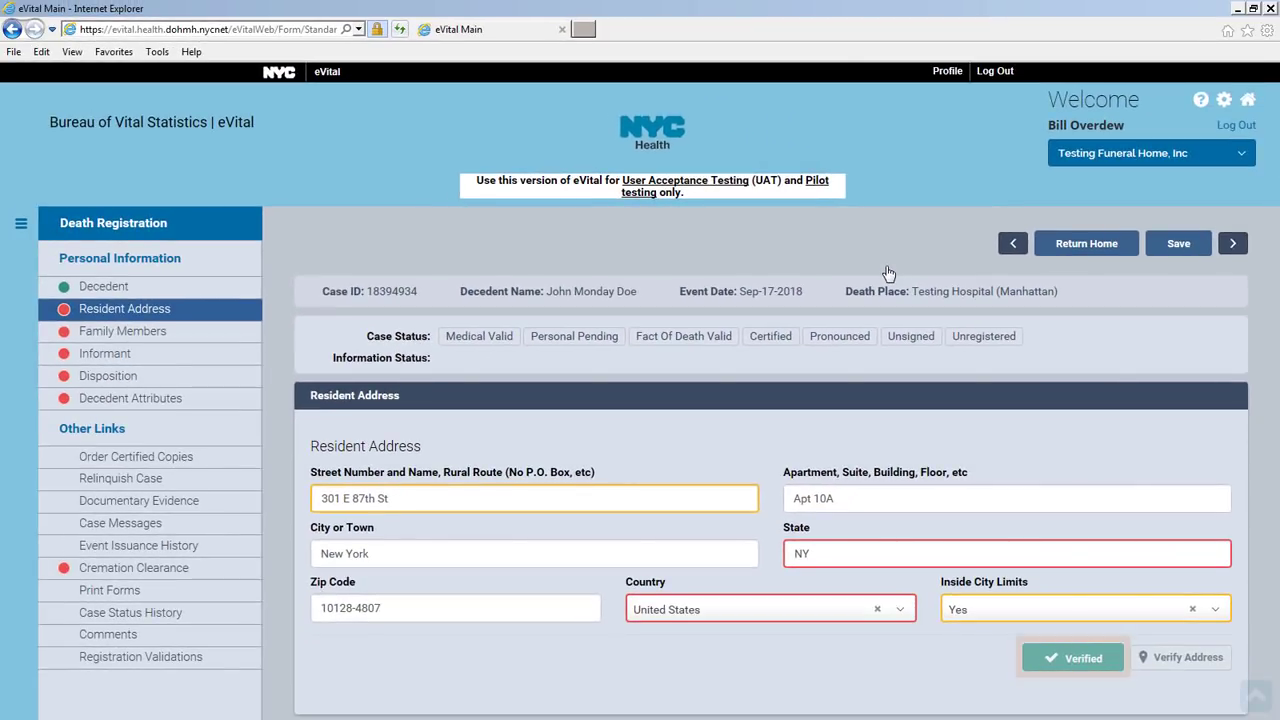
left_click(1179, 244)
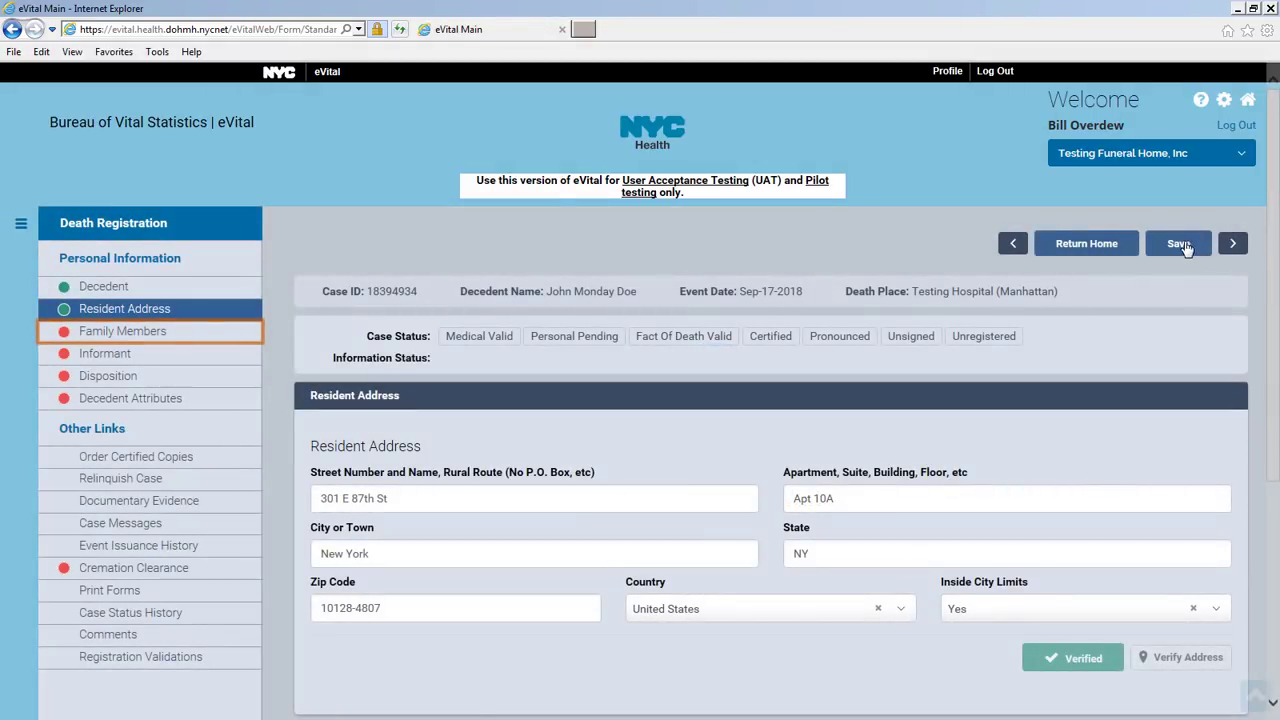
Set marital status to Never Married and mark the father as the informant
left_click(234, 339)
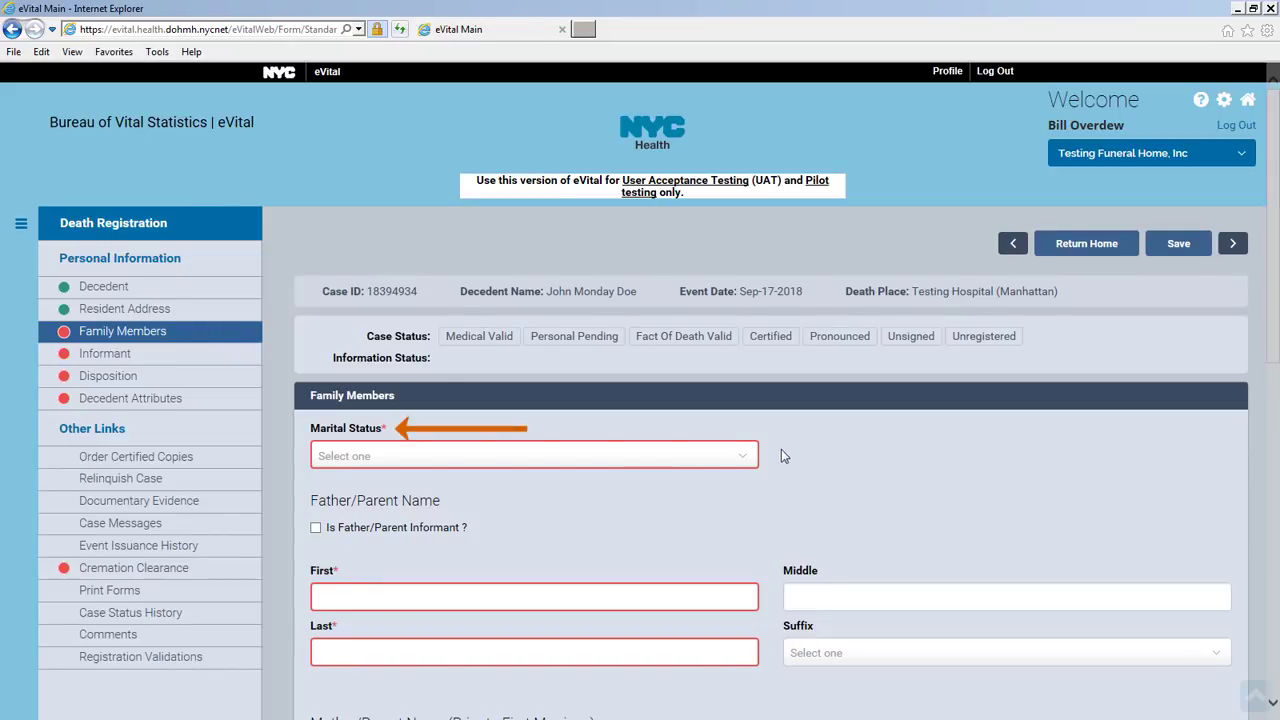
left_click(741, 461)
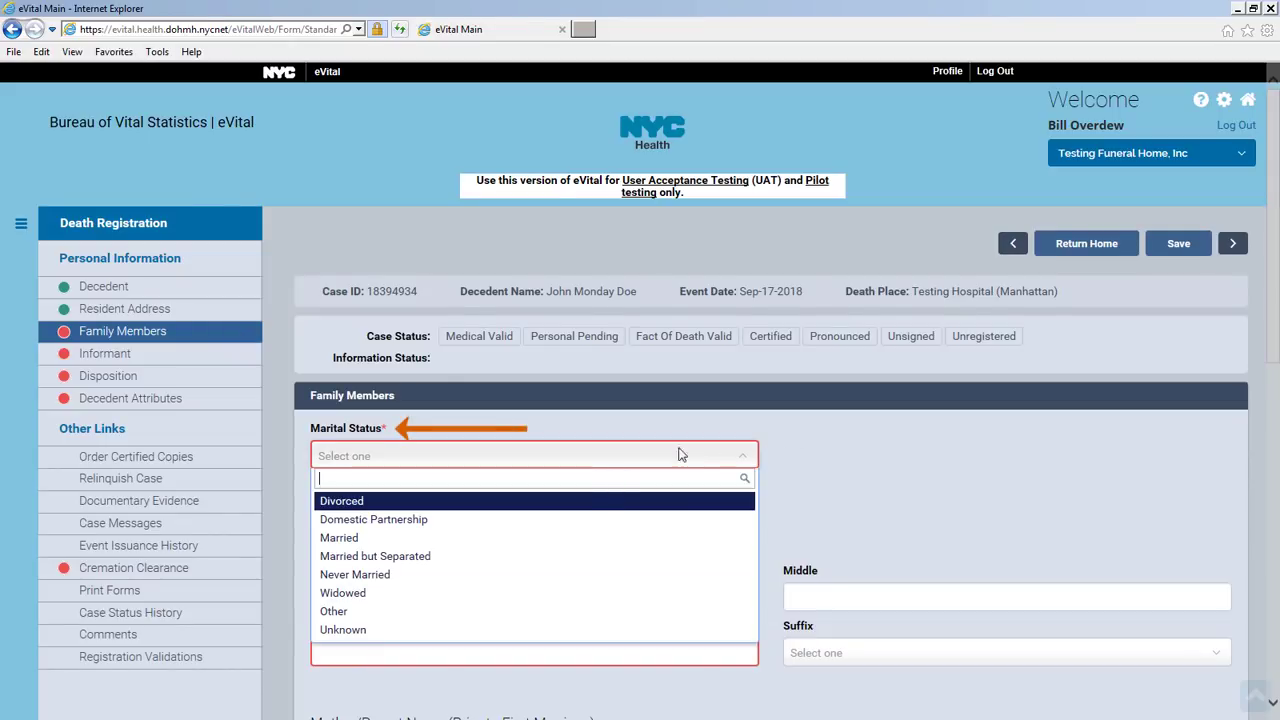
left_click(614, 575)
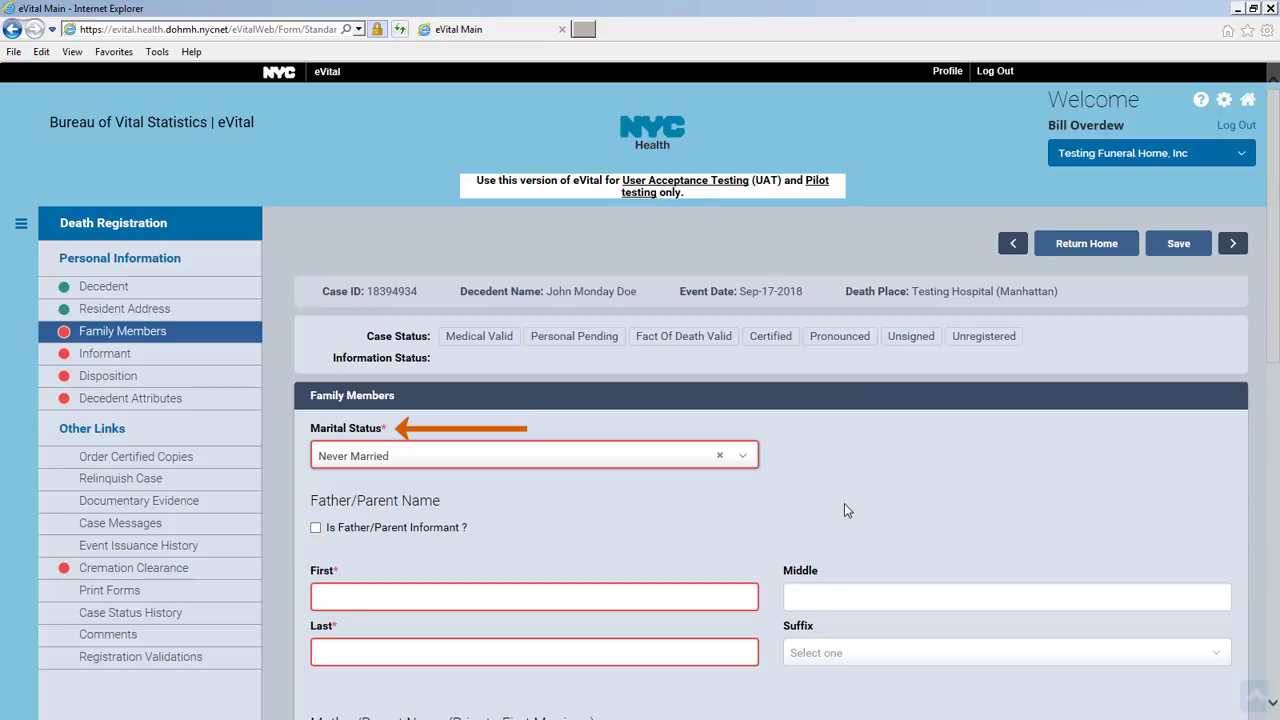
left_click(315, 529)
Enter the father's first and last name and the mother's name, then save Family Members
left_click(620, 596)
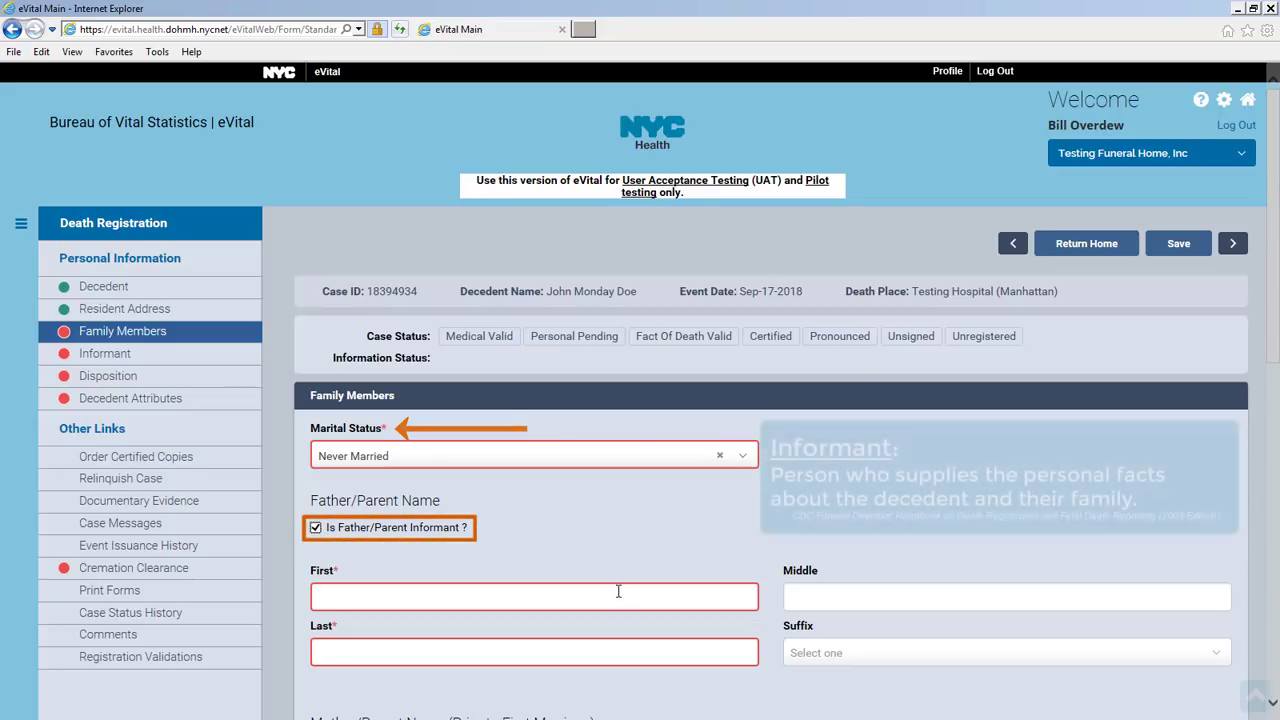
key("Tab")
key("Tab")
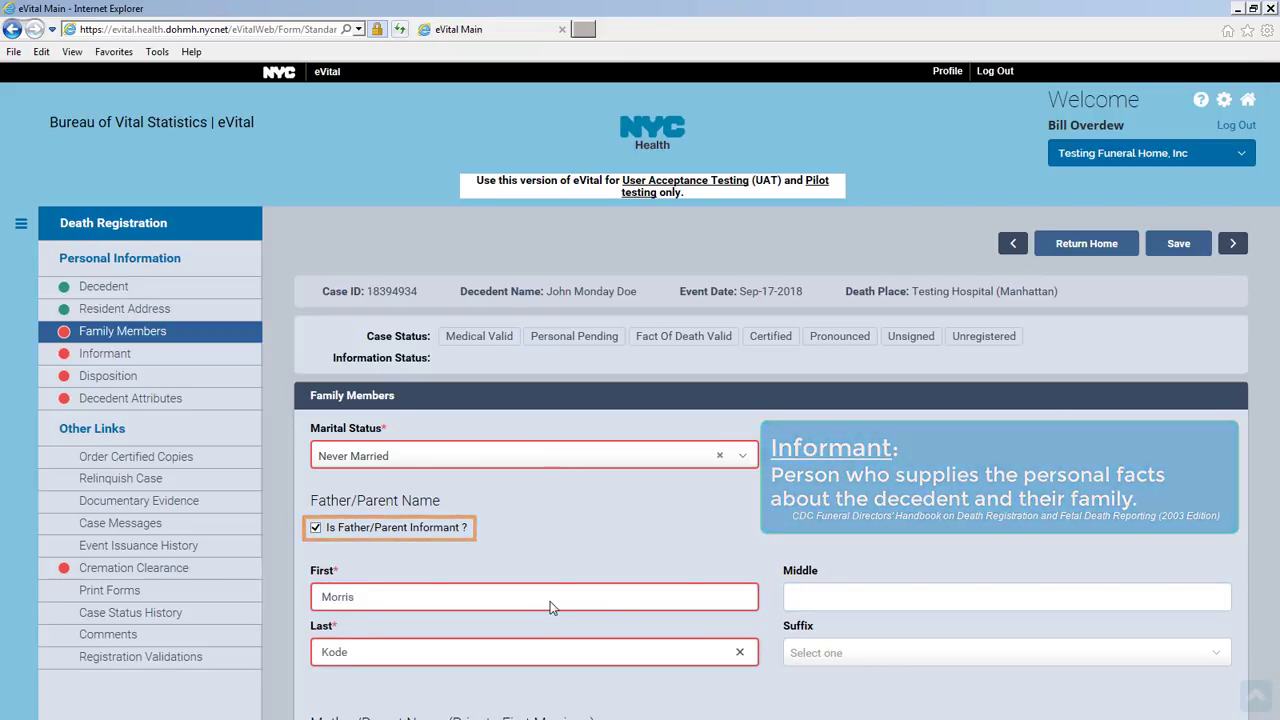
scroll(550, 601, "down", 3)
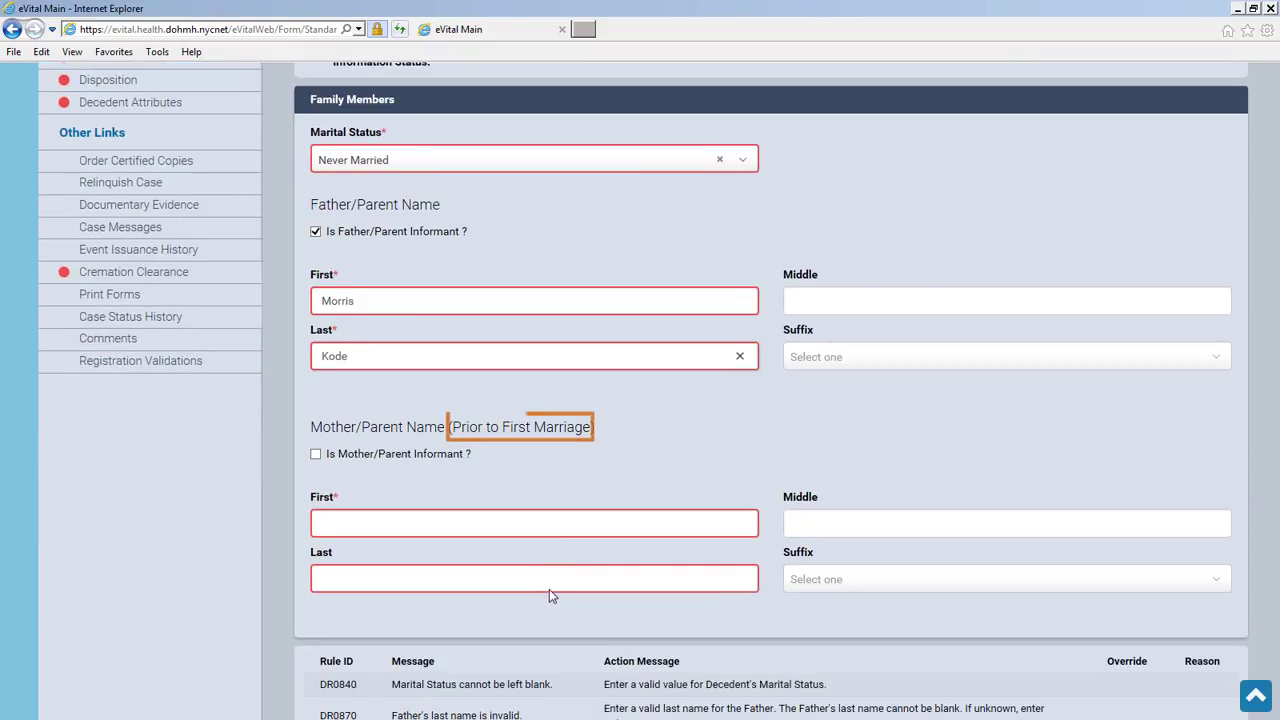
left_click(572, 524)
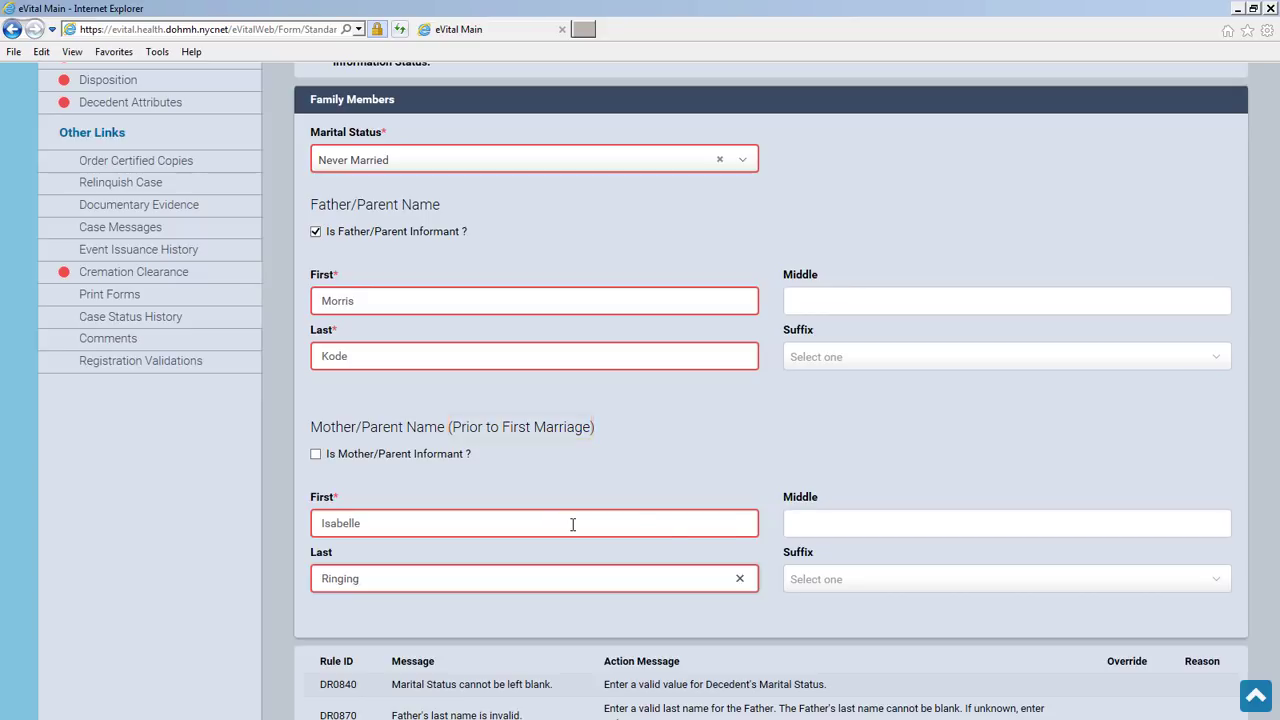
scroll(936, 488, "up", 3)
scroll(943, 485, "up", 2)
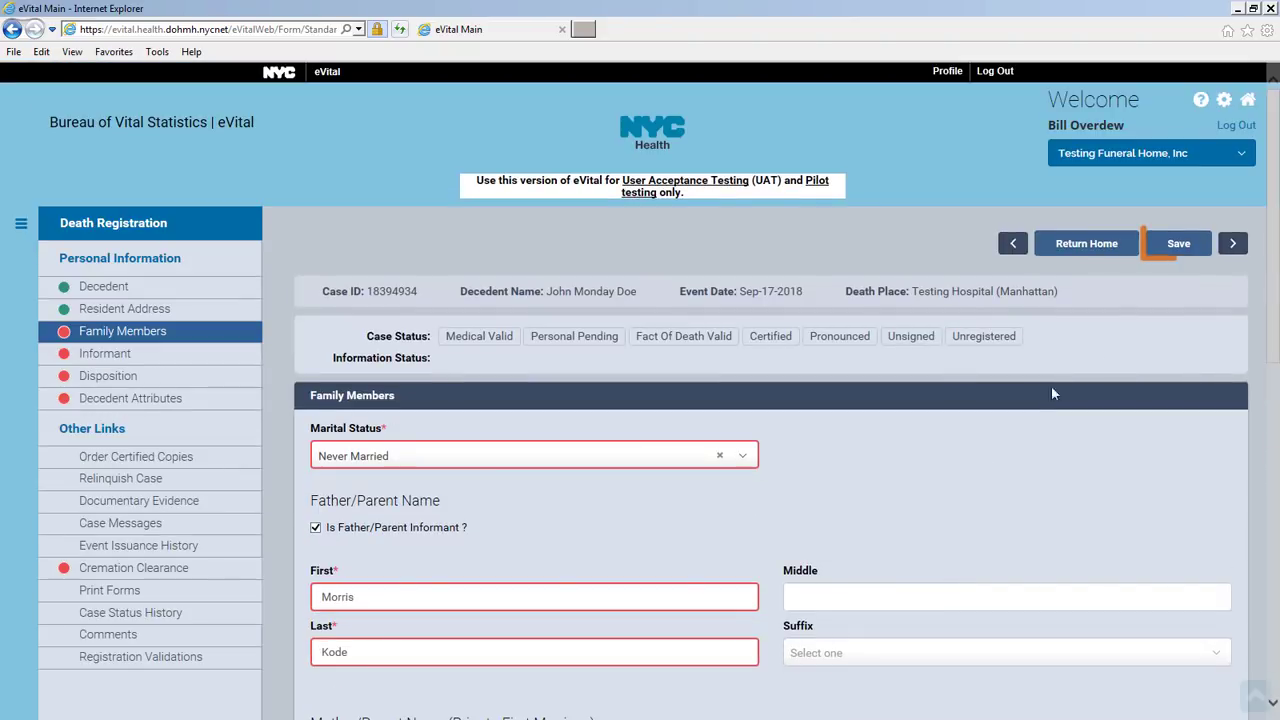
left_click(1177, 240)
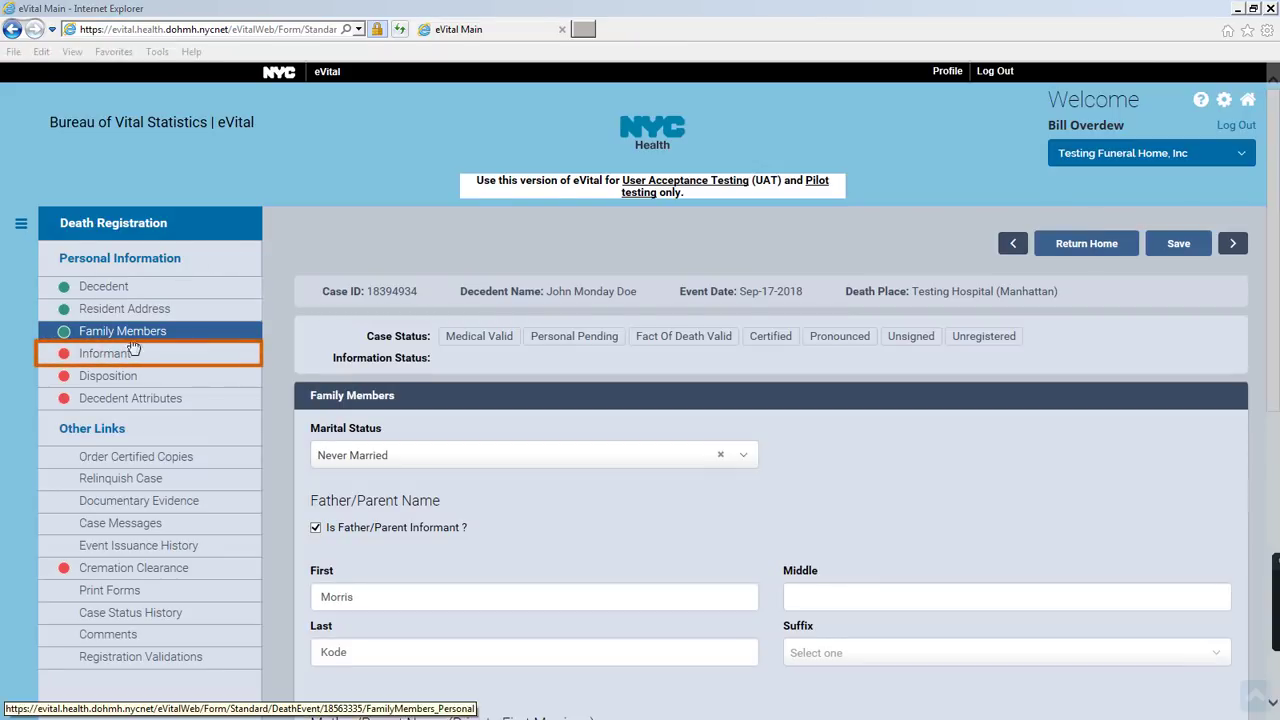
Enter the informant's street address, apartment, city, state and zip code
left_click(213, 355)
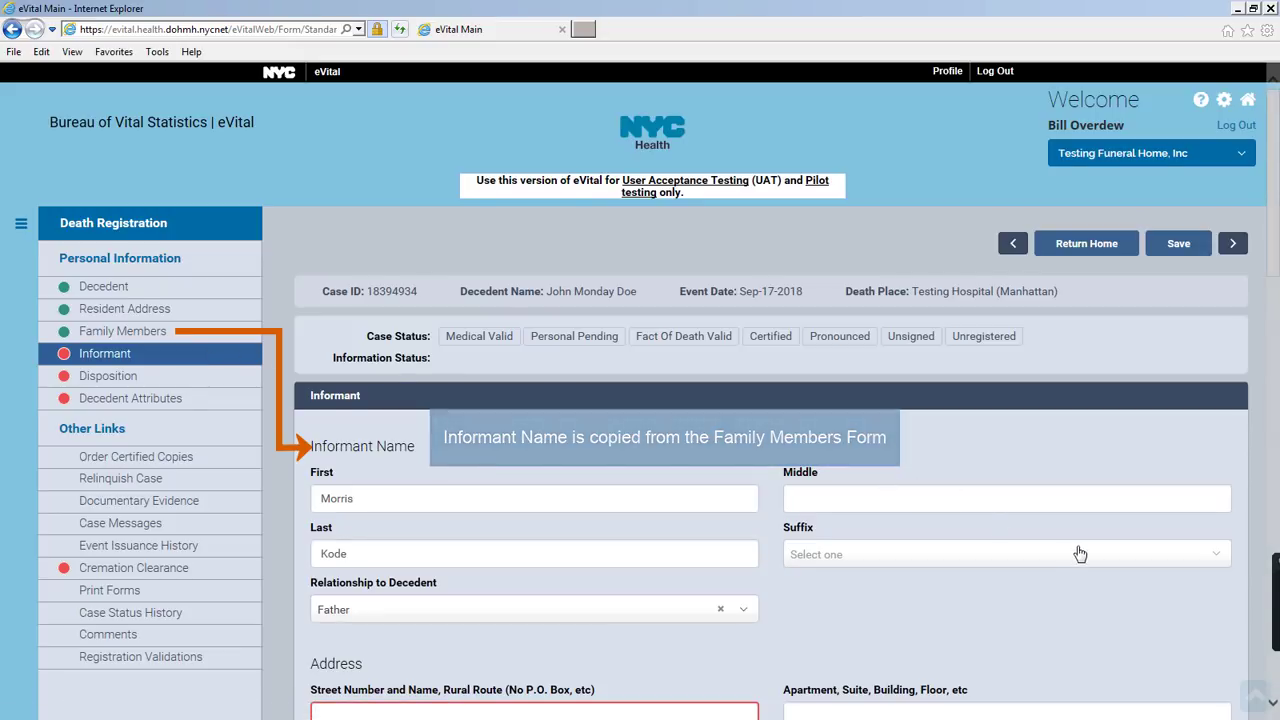
scroll(1079, 552, "down", 3)
key("Tab")
key("Tab")
key("Tab")
Verify the informant's address and apply the standardized postal match
left_click(1007, 531)
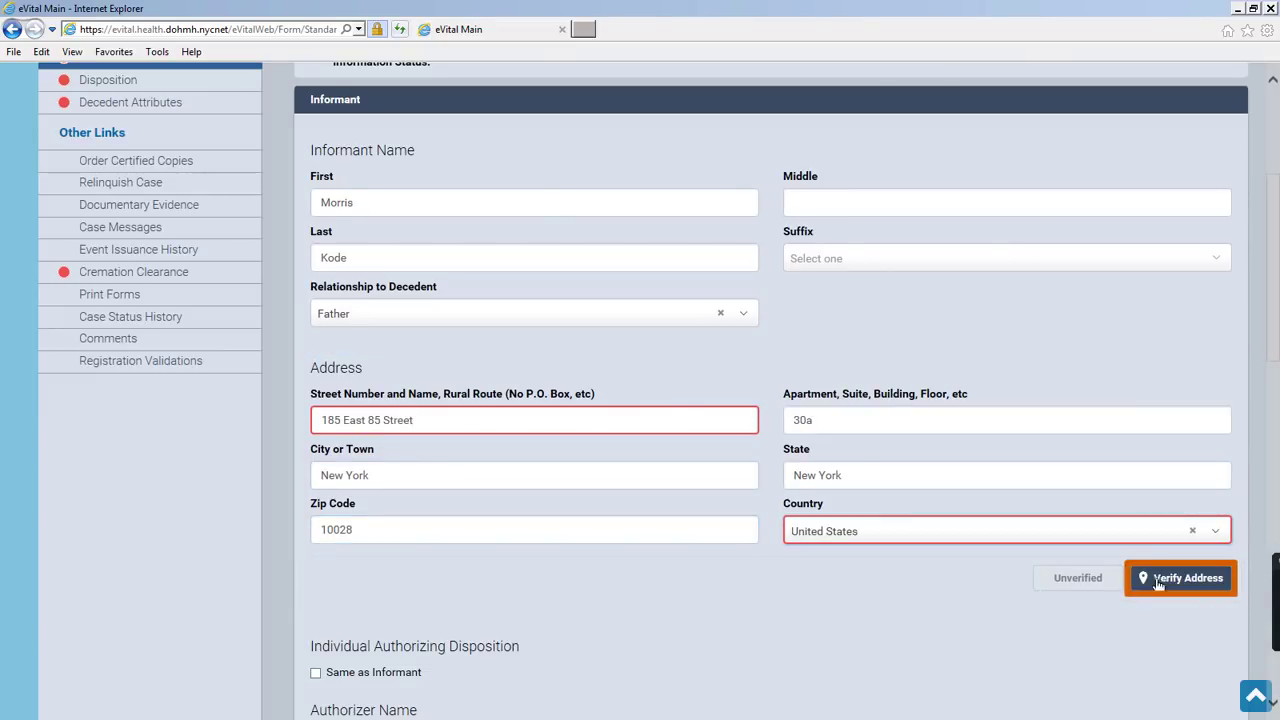
left_click(1183, 578)
left_click(309, 206)
left_click(860, 271)
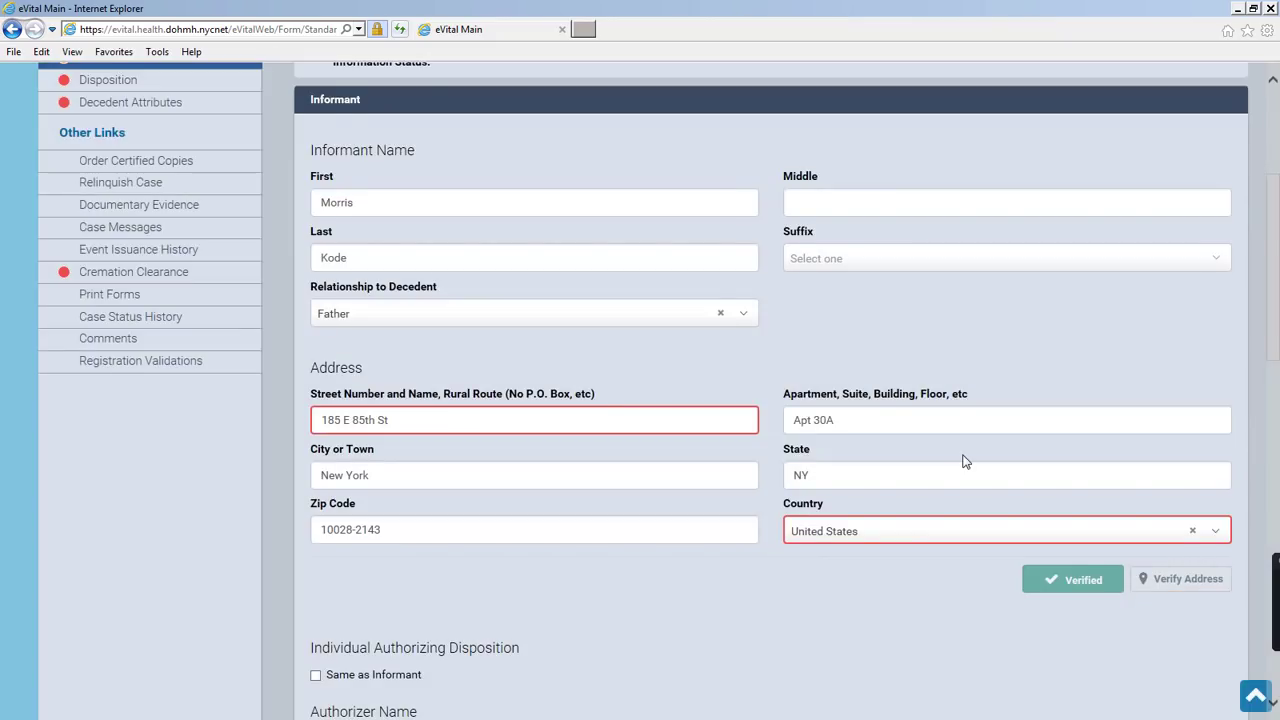
Copy the informant's details to the authorizer, add phone and e-mail, and save
scroll(965, 461, "down", 5)
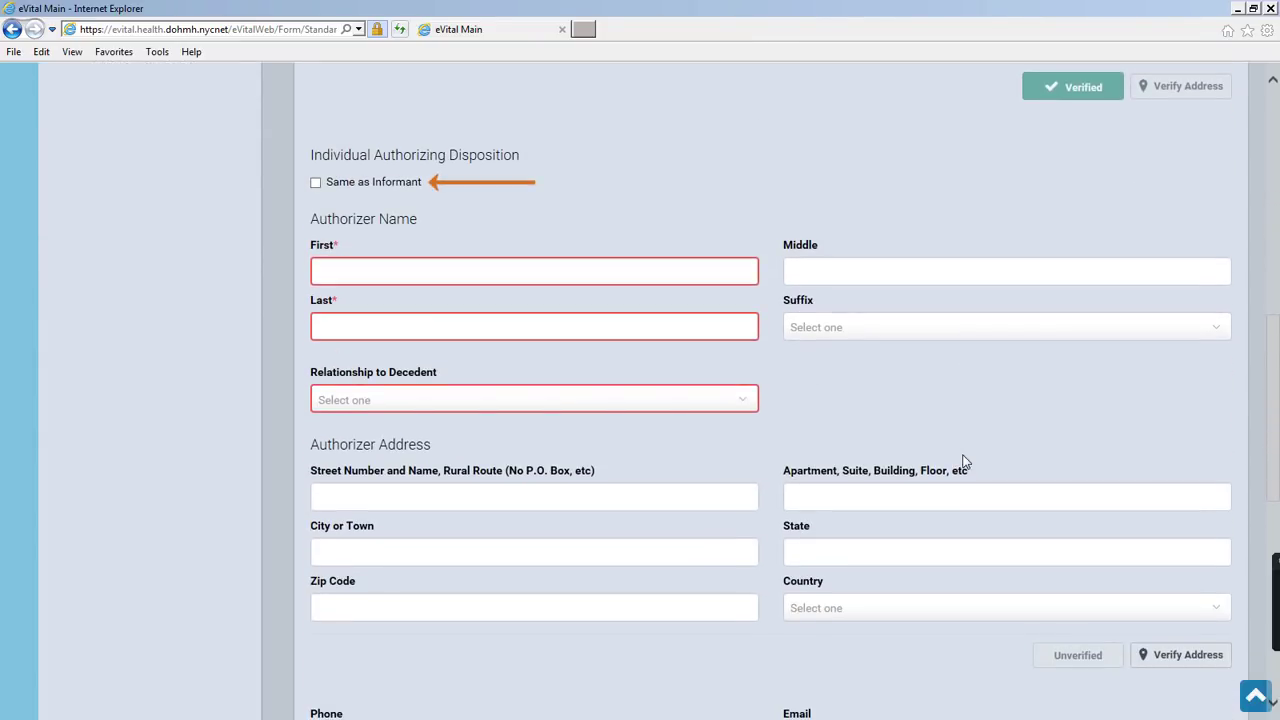
left_click(316, 184)
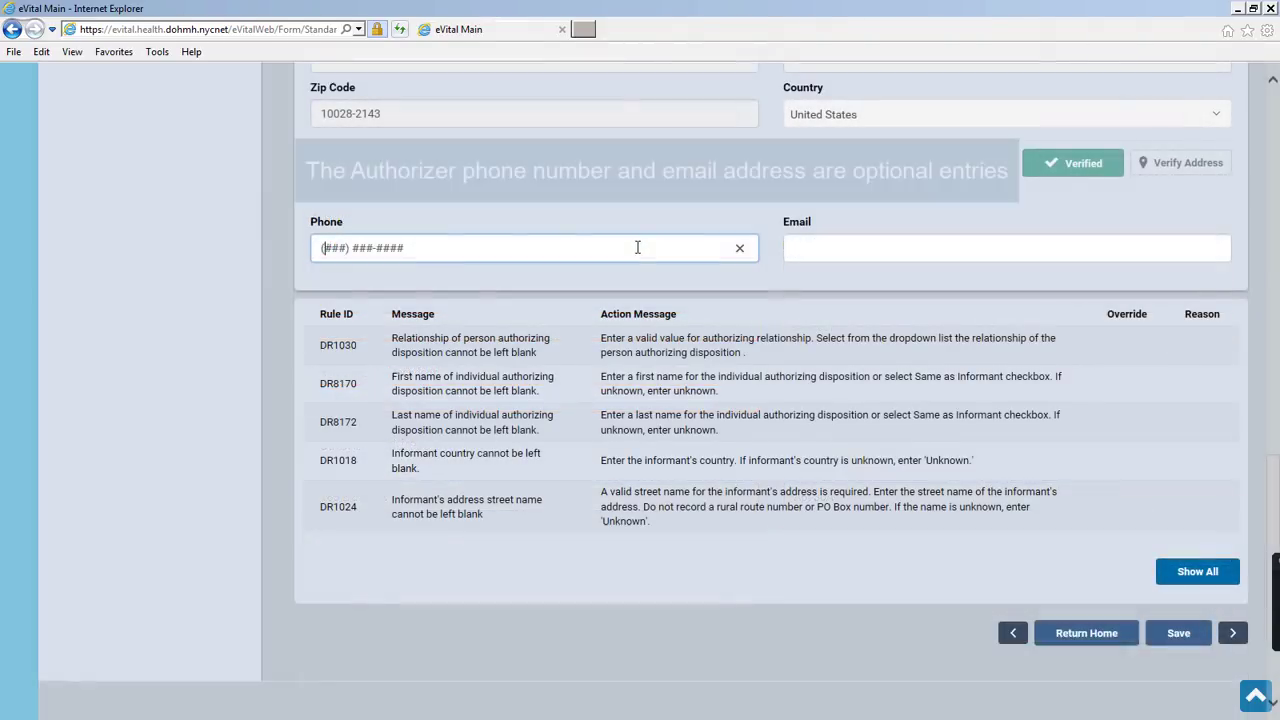
type("2125551212")
key("Tab")
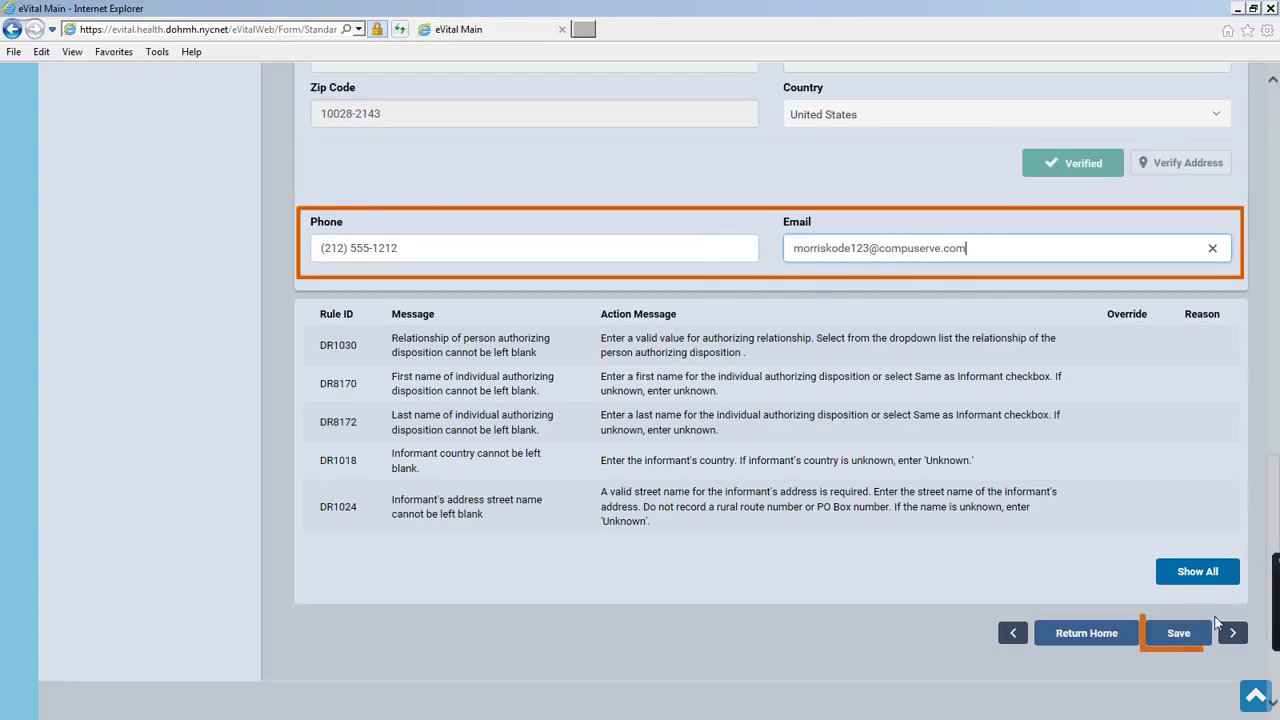
left_click(1180, 634)
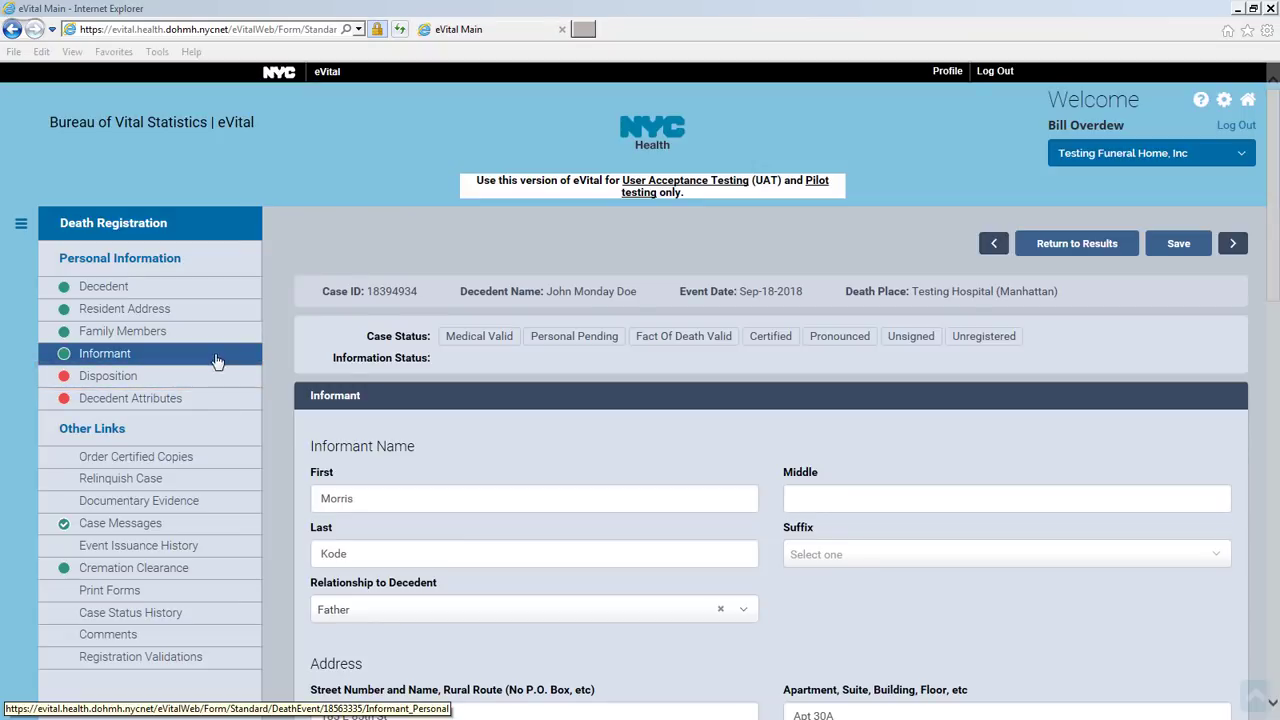
left_click(226, 378)
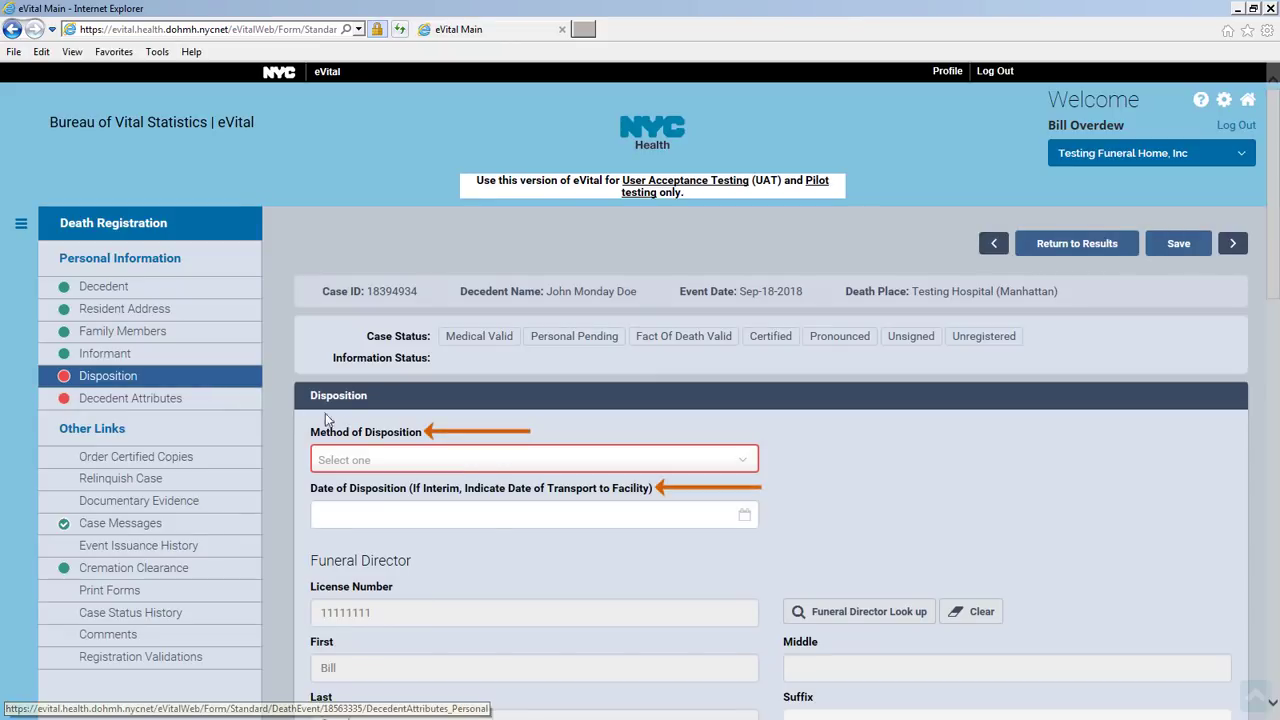
Set the disposition method to Burial (Not Potter's Field) dated Sep-19-2018
left_click(745, 459)
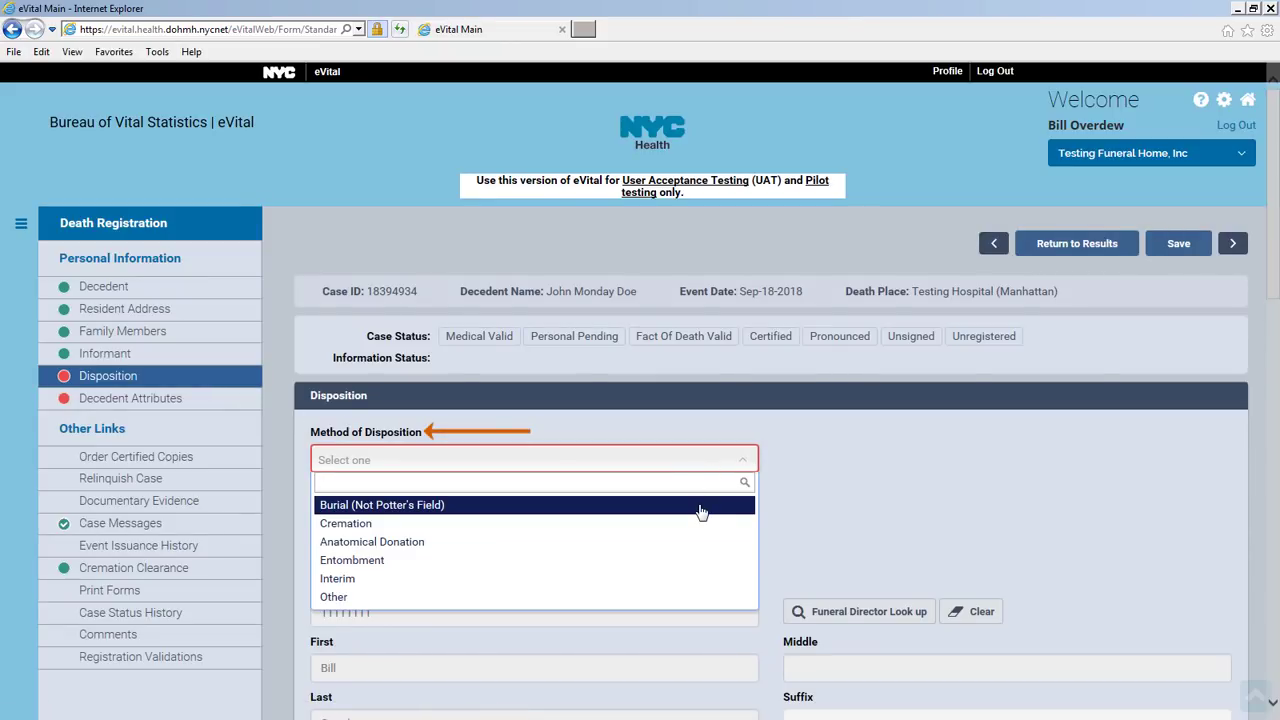
left_click(701, 505)
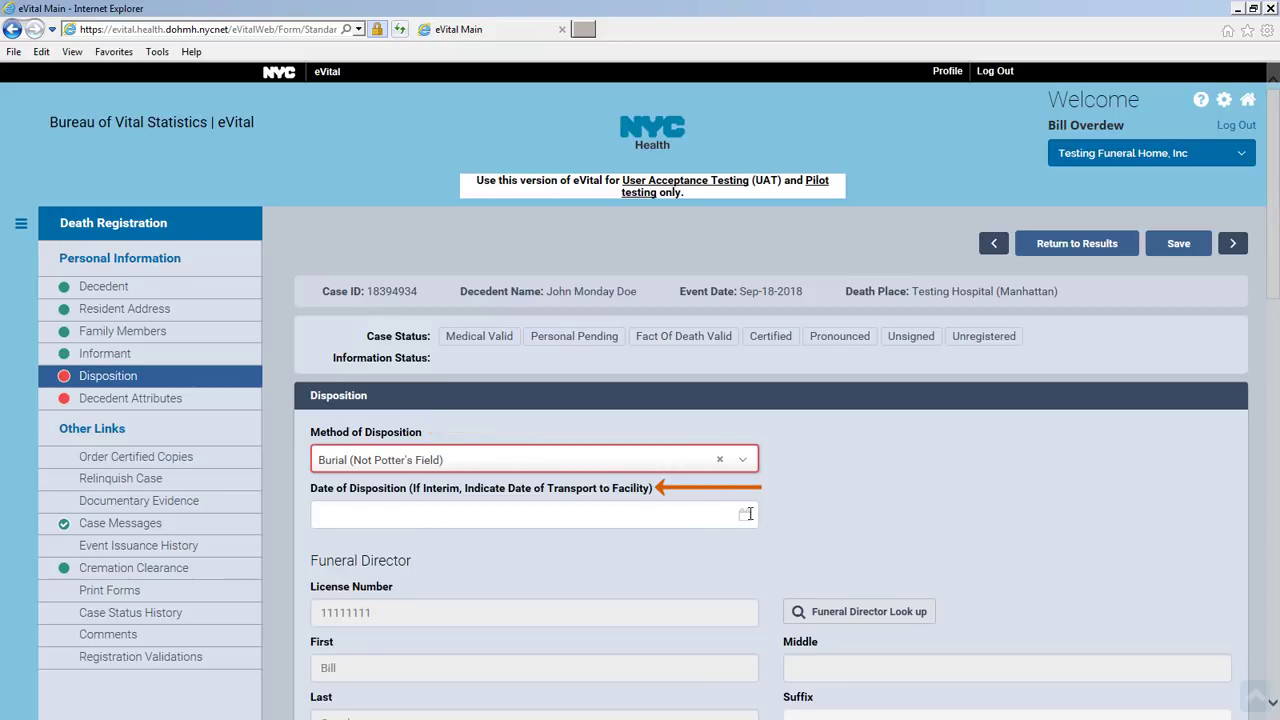
left_click(744, 515)
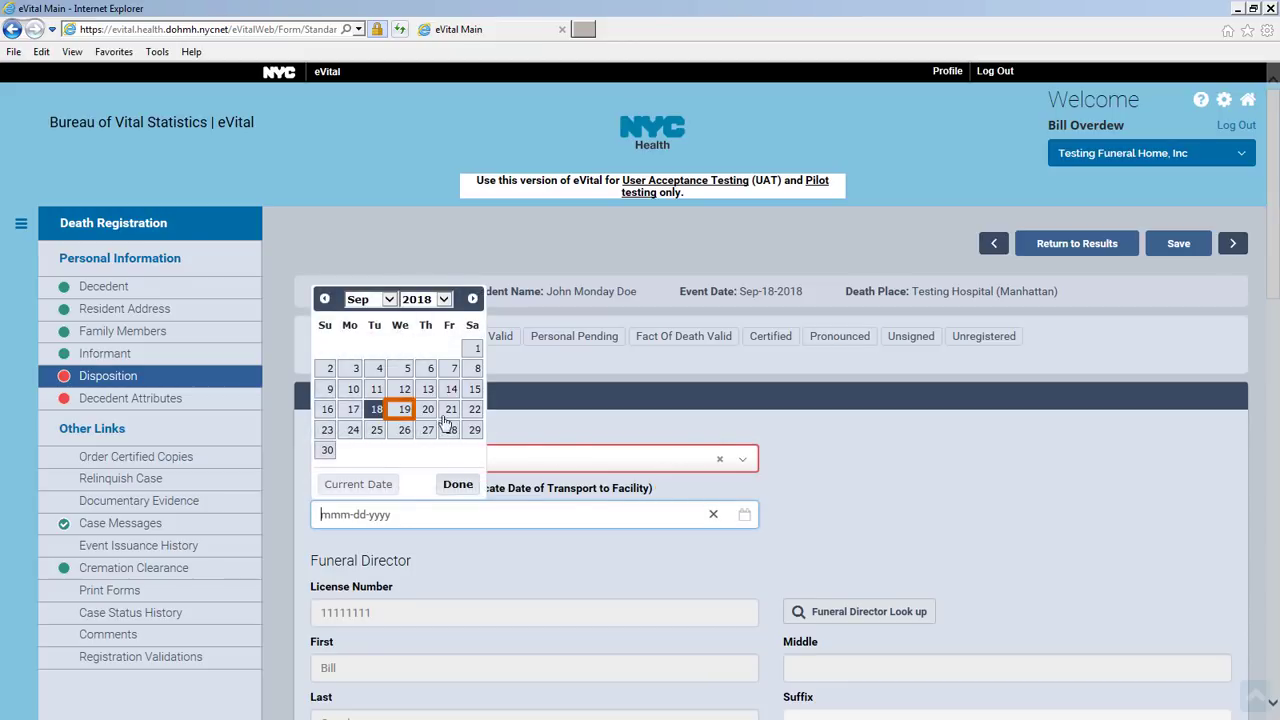
left_click(403, 410)
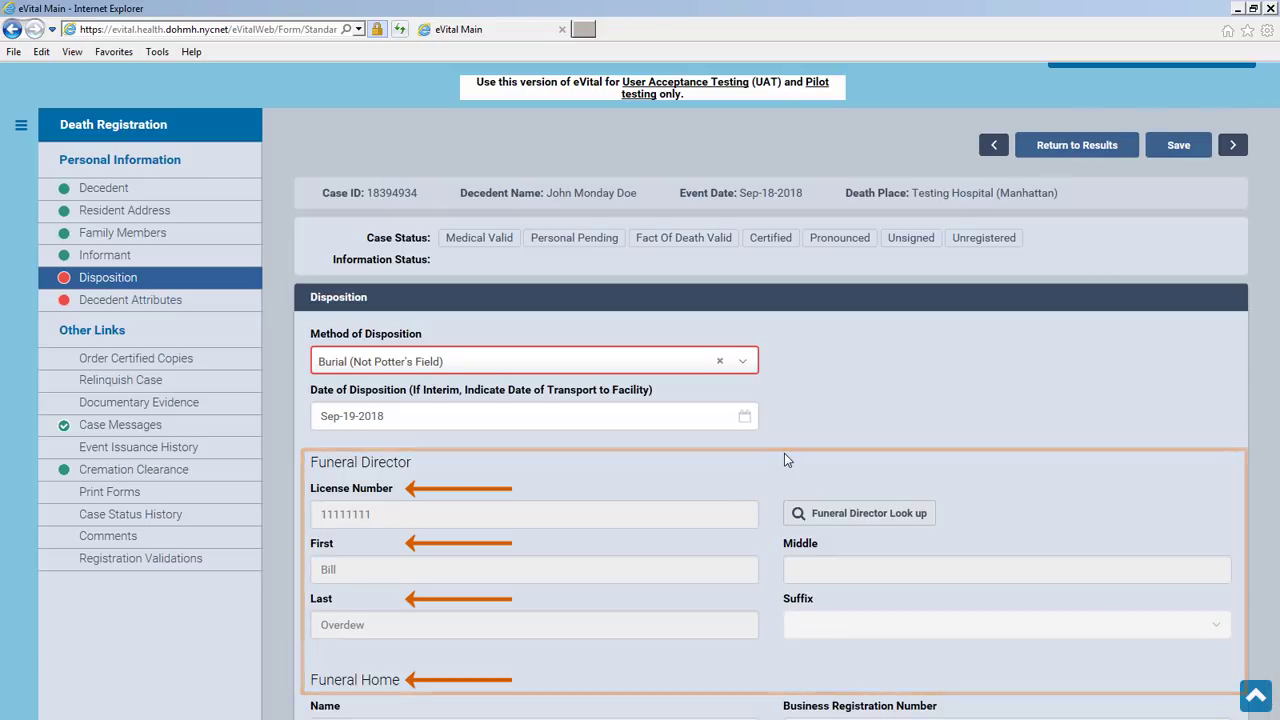
Leave Trade Call unchecked and start the Place of Disposition facility lookup
scroll(785, 458, "down", 3)
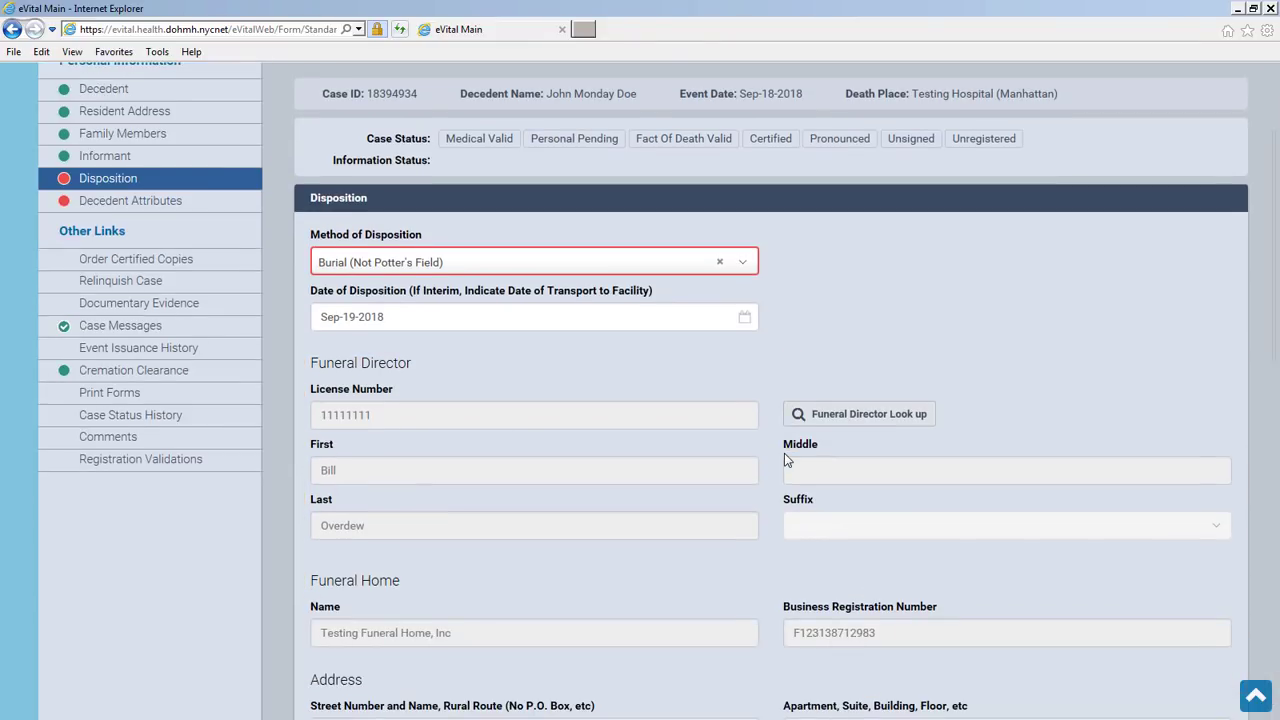
scroll(785, 456, "down", 1)
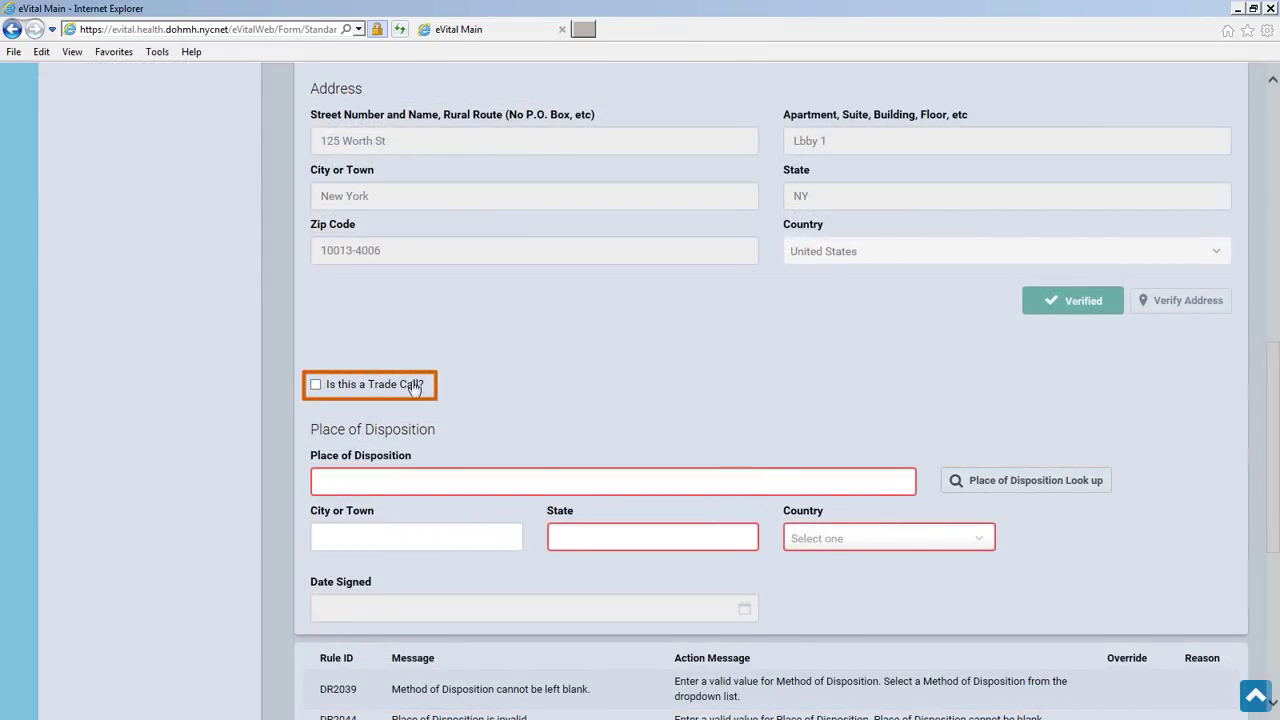
left_click(316, 386)
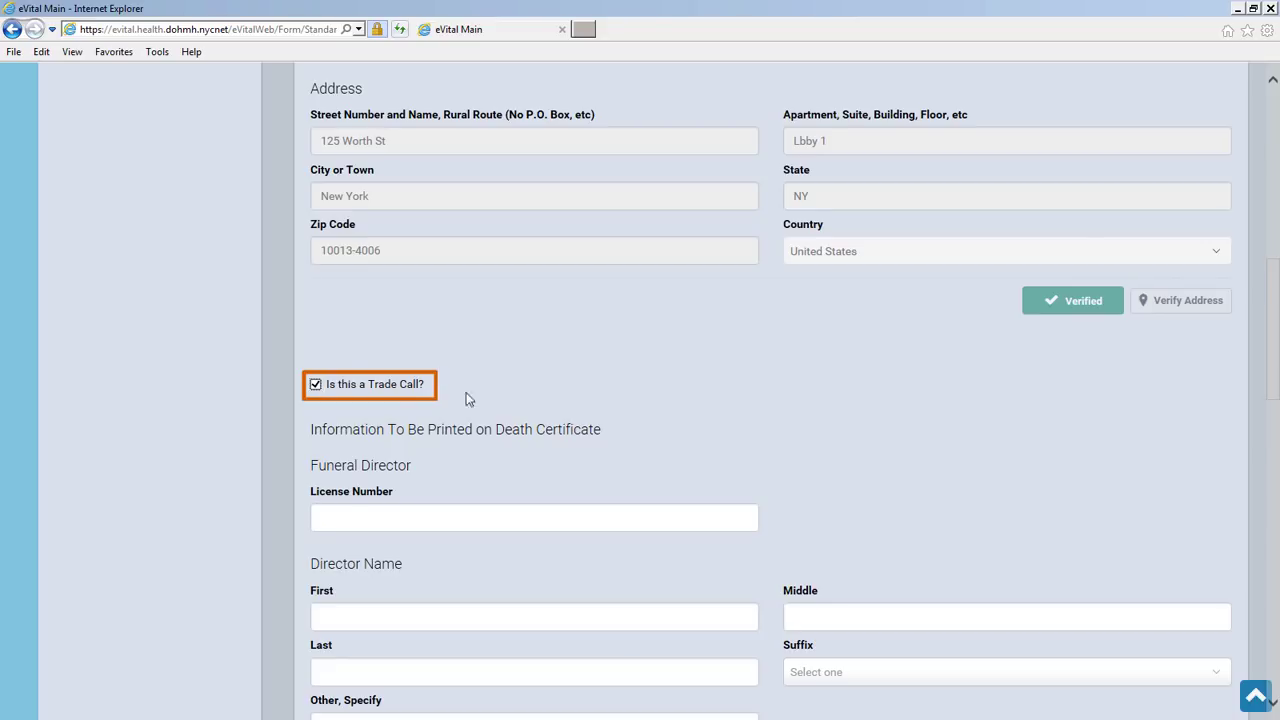
scroll(718, 415, "down", 2)
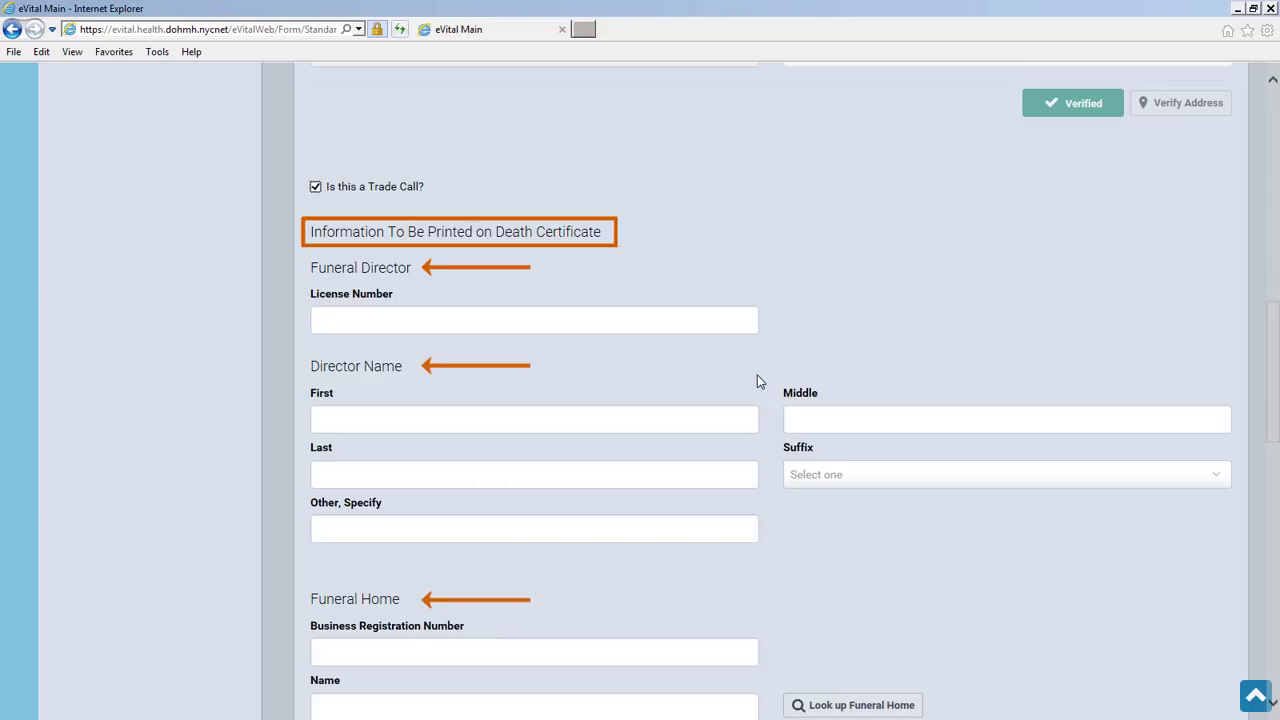
left_click(315, 187)
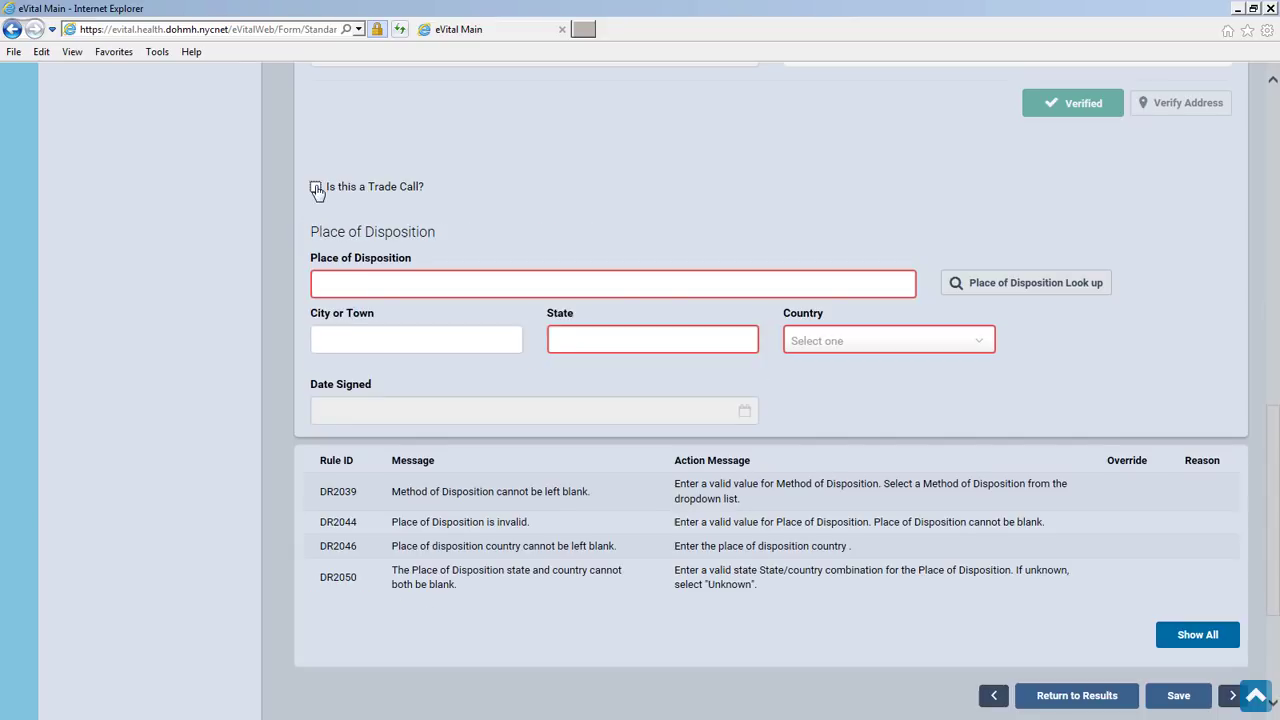
left_click(1001, 286)
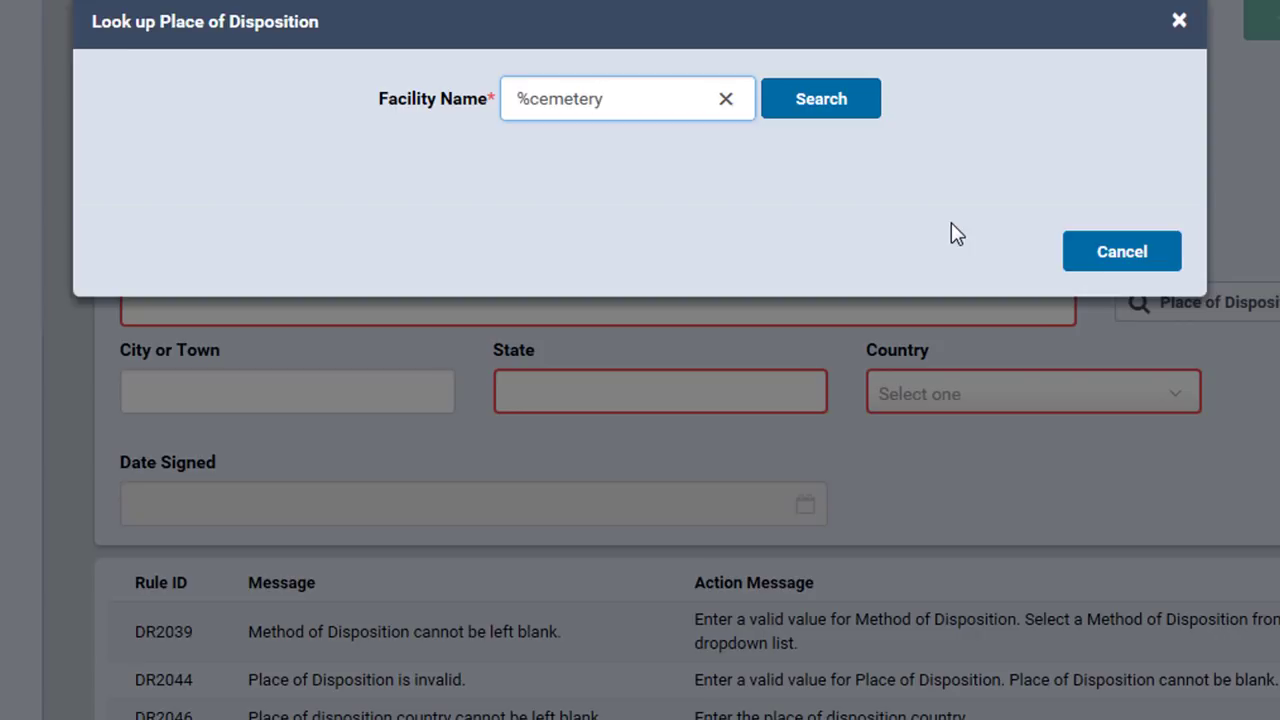
Search facilities with '%holy%', pick Most Holy Trinity Cemetery as disposition place, and save
left_click(816, 104)
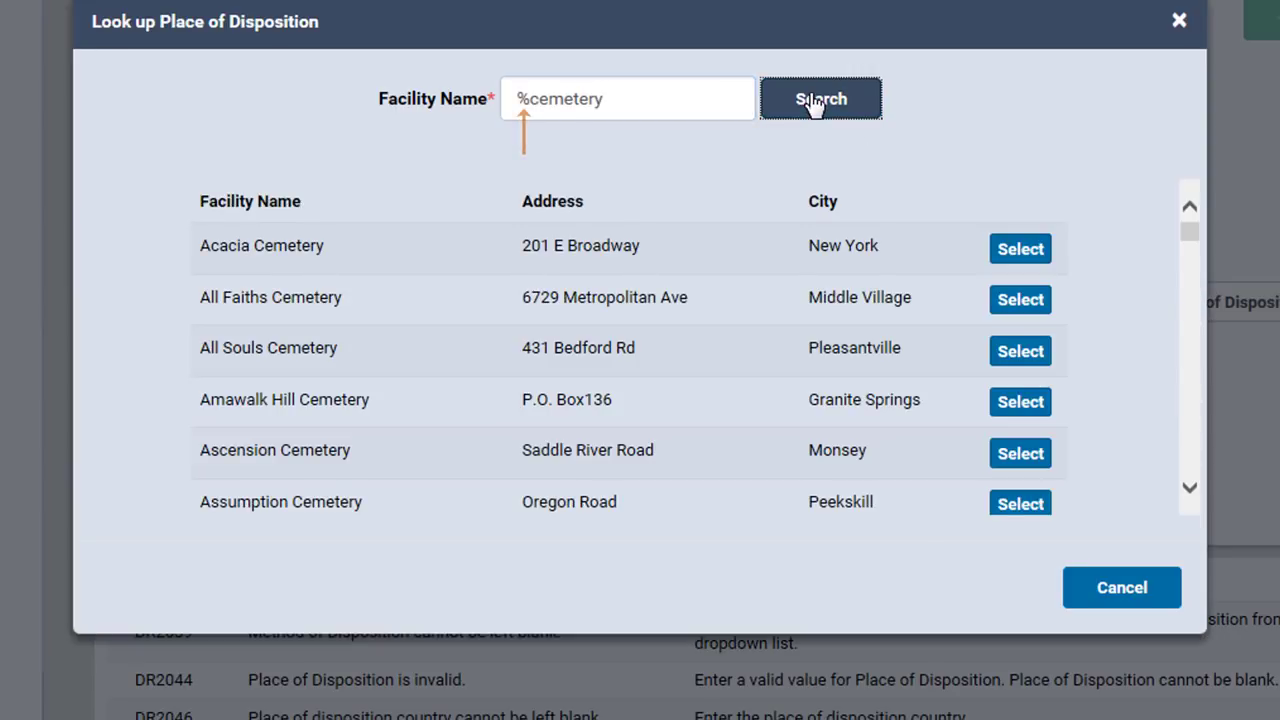
triple_click(661, 97)
type("holy%")
key("Return")
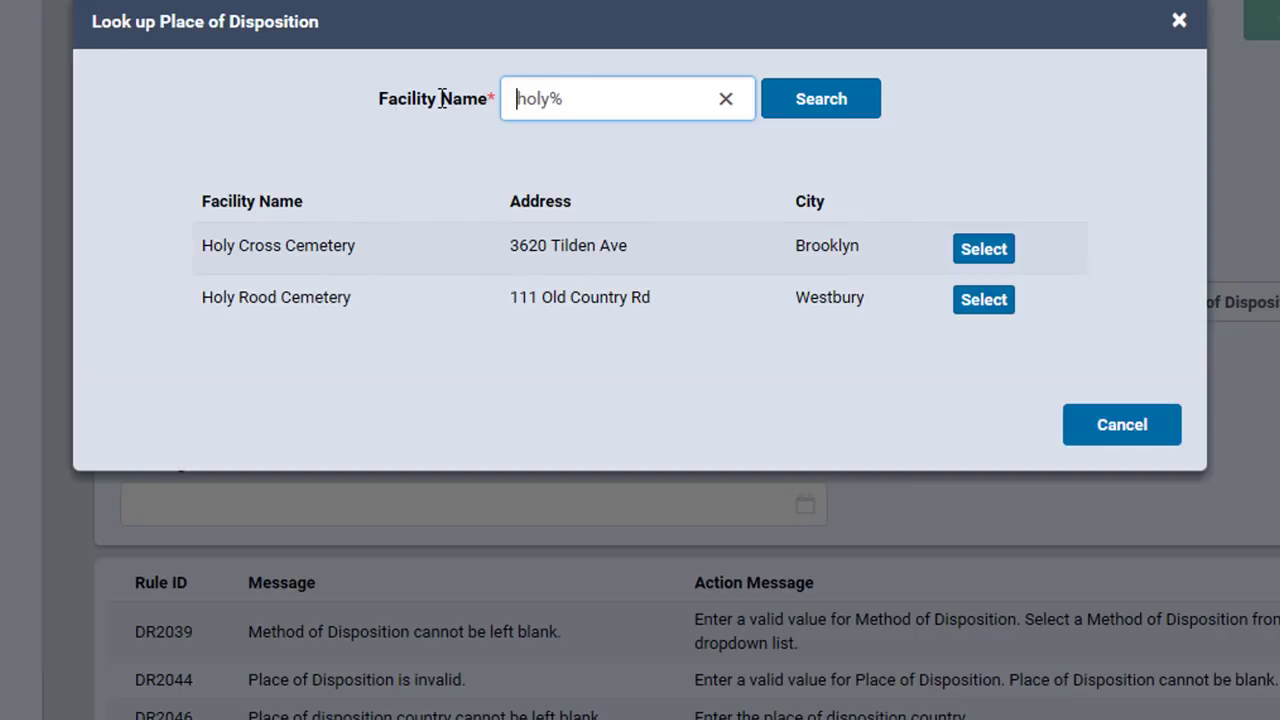
key("Home")
type("%")
key("Return")
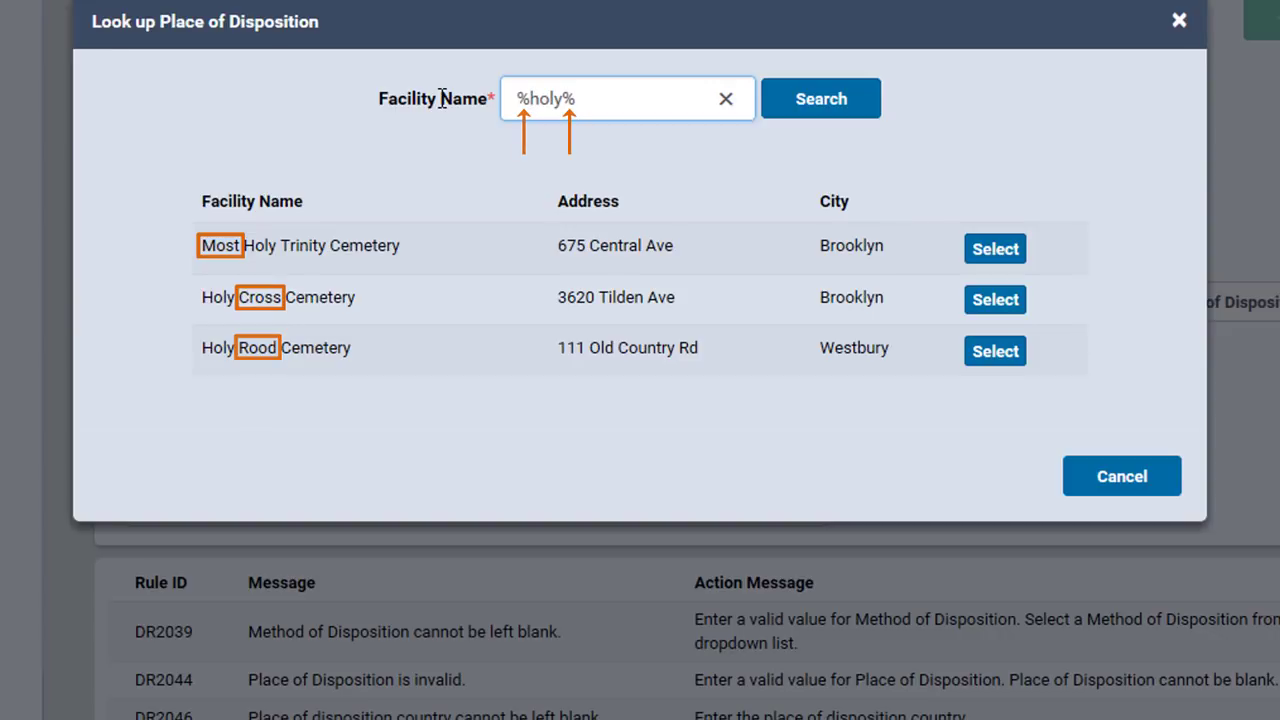
left_click(995, 250)
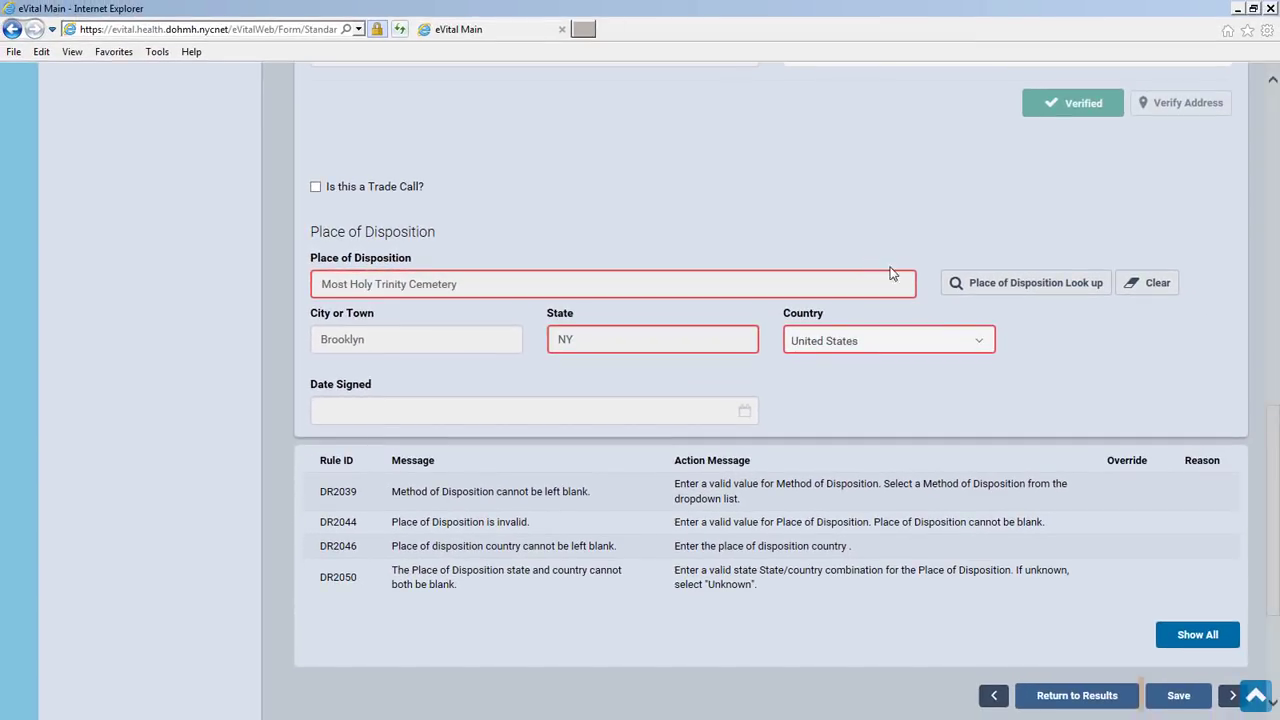
left_click(1178, 696)
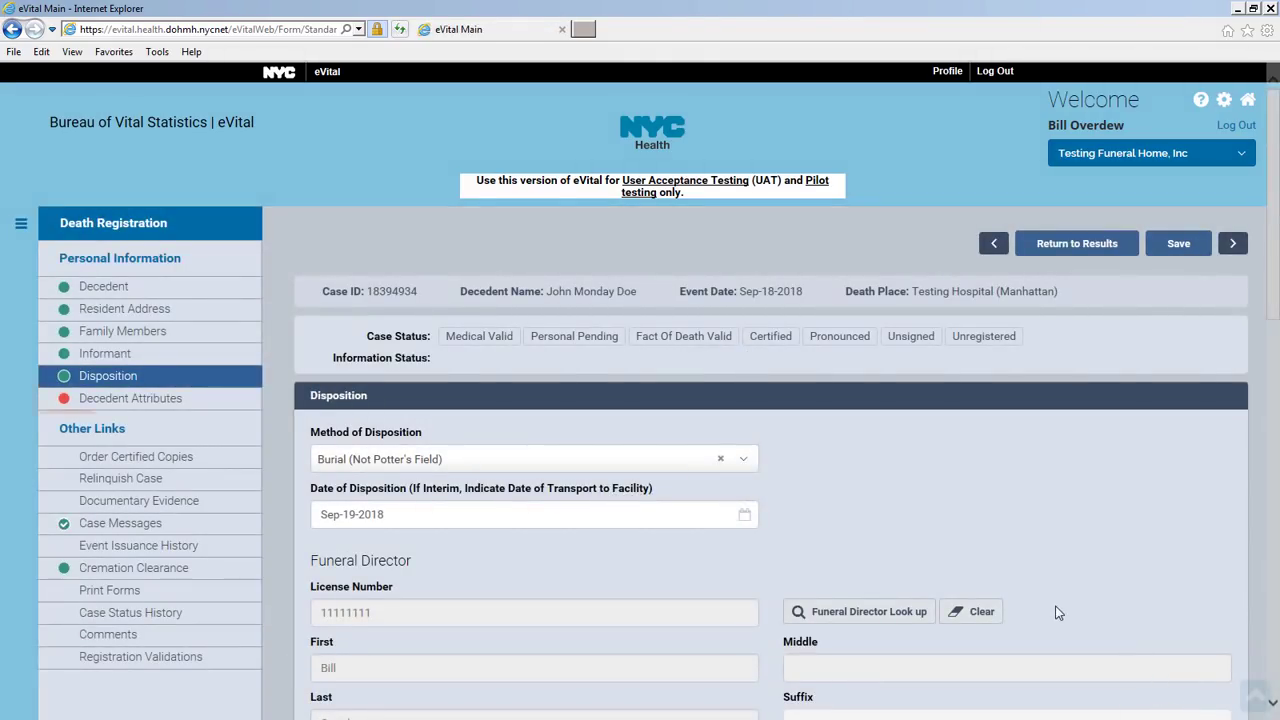
In Decedent Attributes, enter occupation Accountant, industry Insurance, some college education, and Hispanic ancestry
left_click(138, 402)
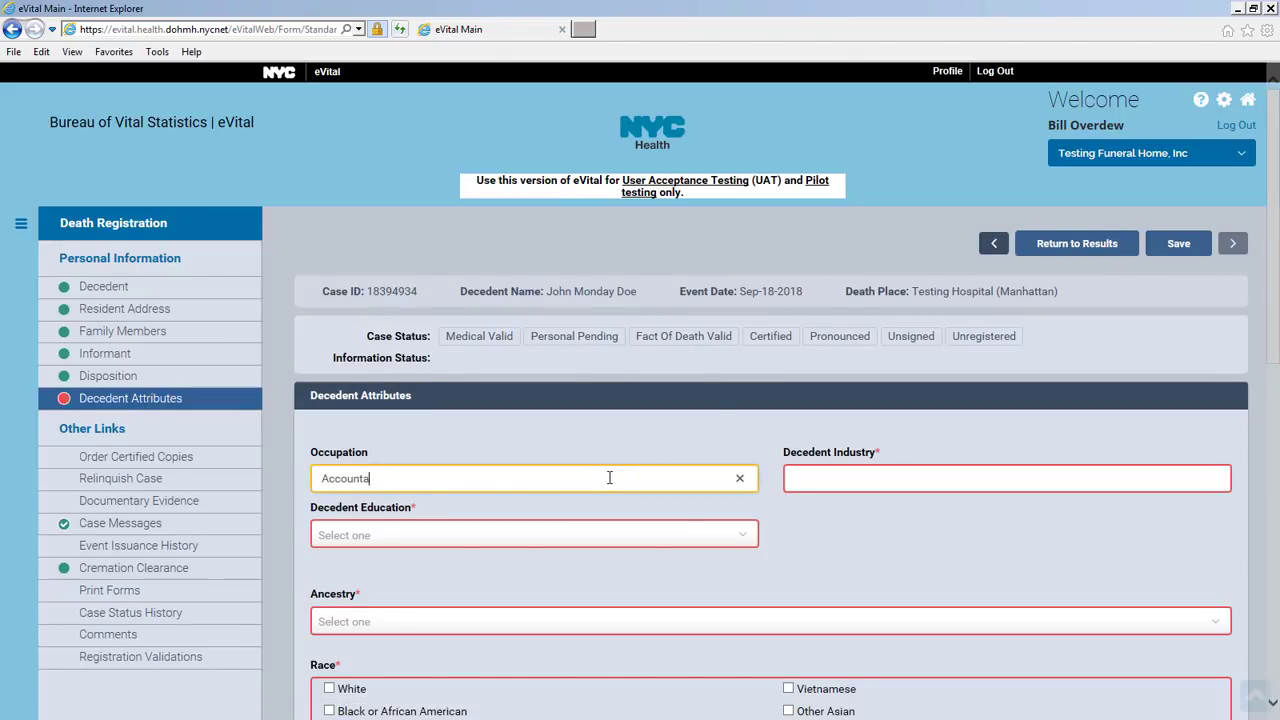
type("nt")
key("Tab")
type("Ins")
left_click(609, 535)
left_click(671, 356)
scroll(1000, 450, "down", 3)
left_click(1218, 327)
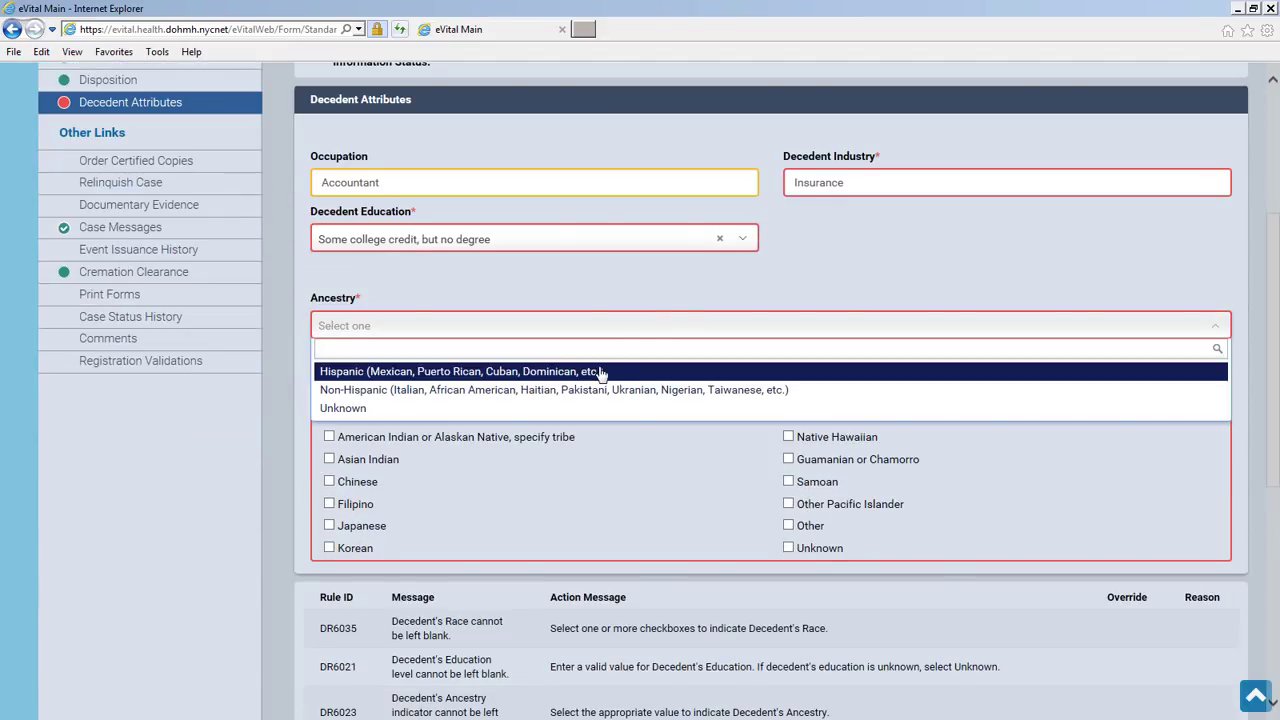
left_click(600, 371)
Set origin to Colombian, tick Black or African American and Chinese races, and save the attributes
left_click(590, 371)
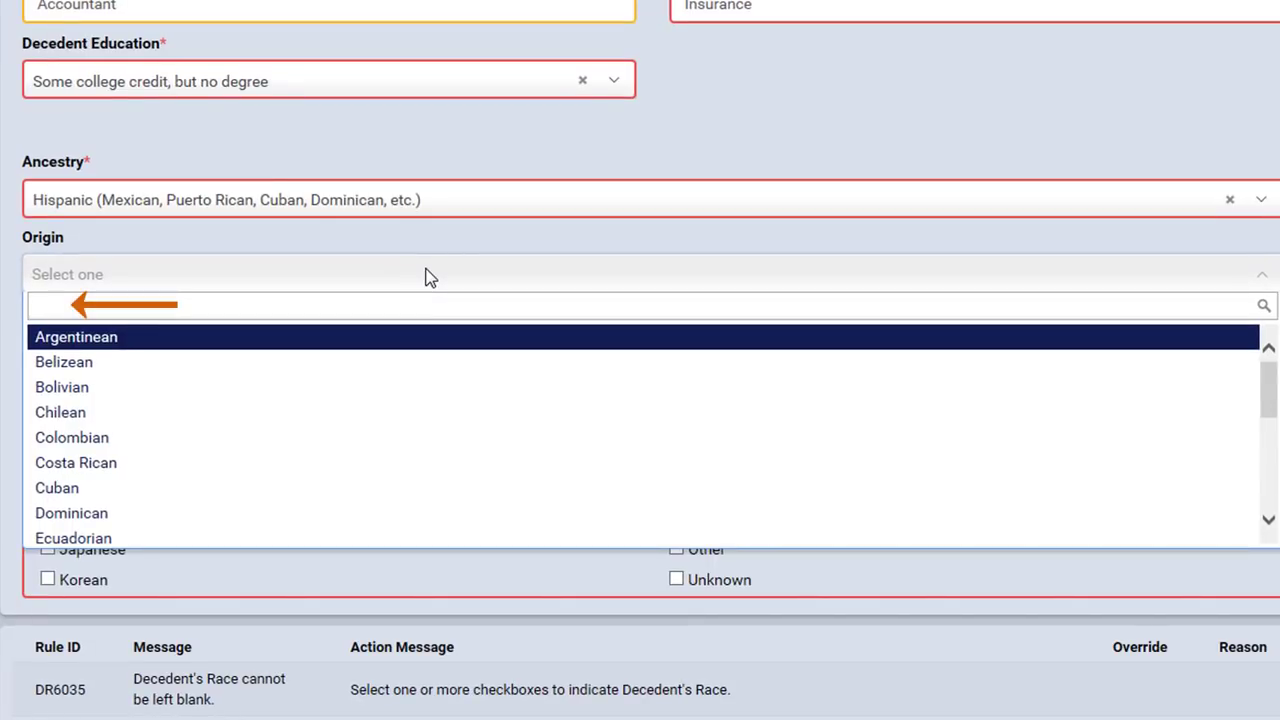
type("an")
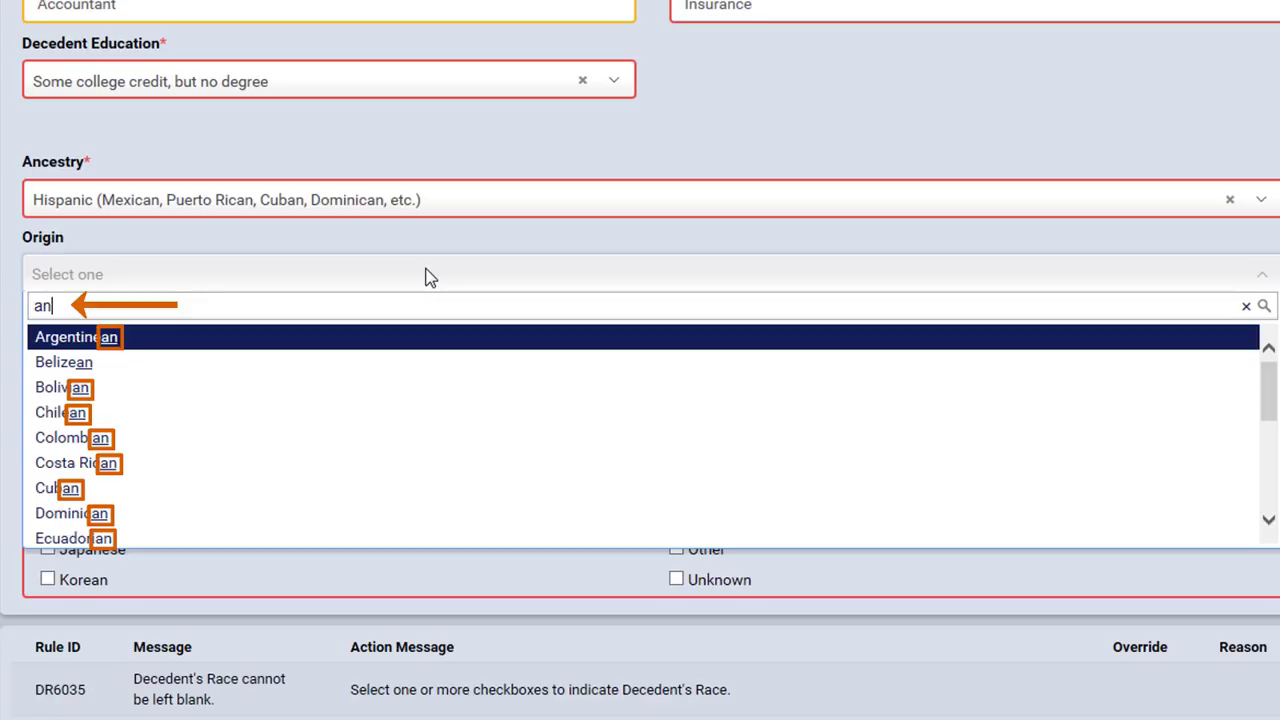
key("BackSpace")
key("BackSpace")
type("om")
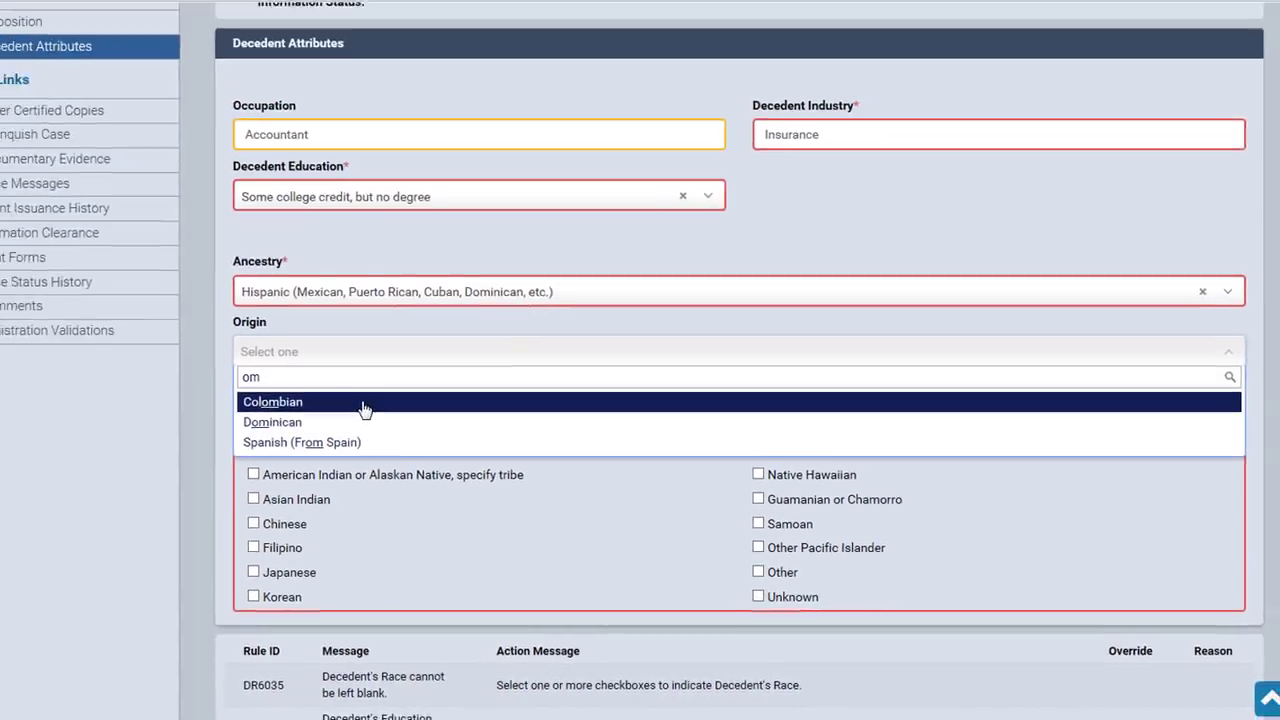
left_click(186, 346)
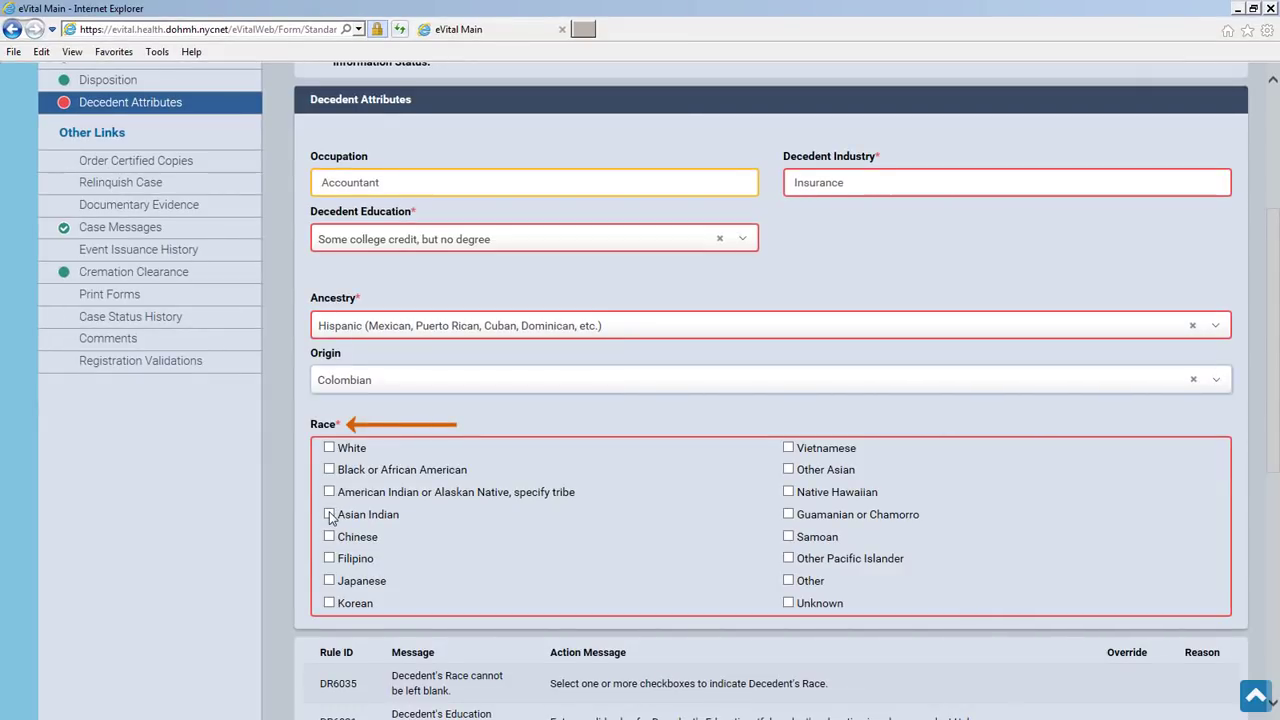
left_click(329, 469)
left_click(329, 537)
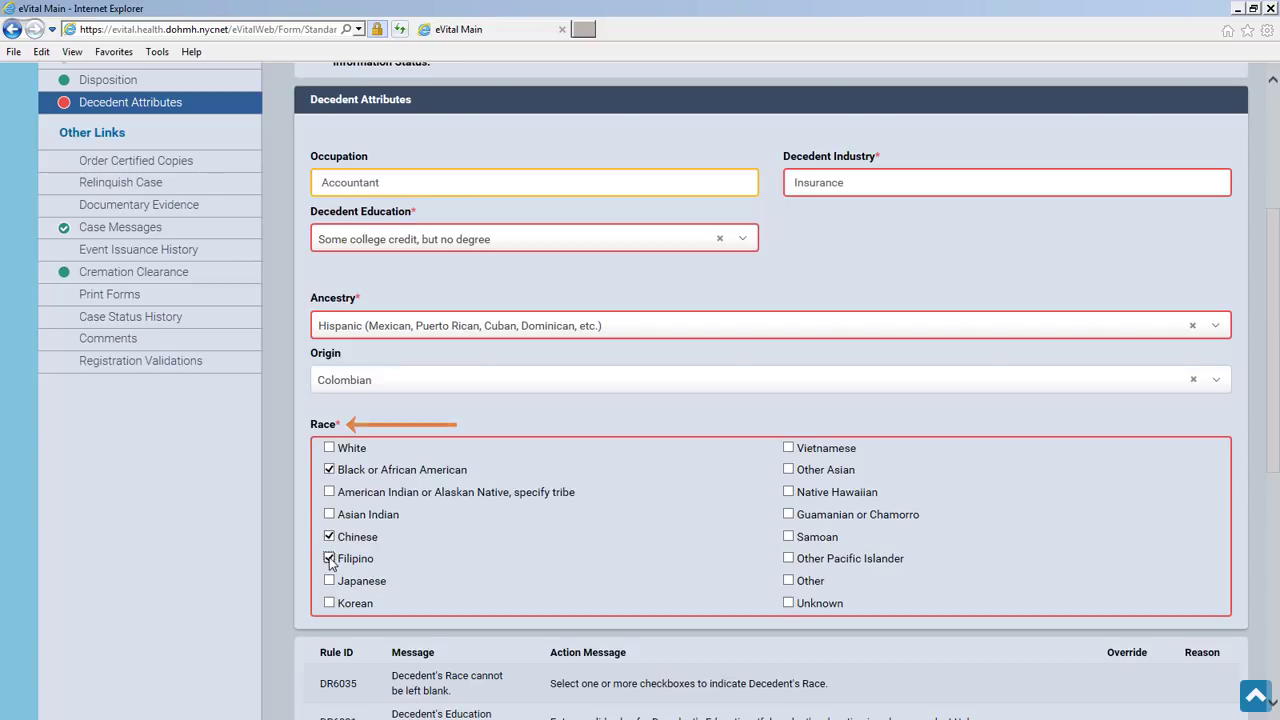
scroll(1069, 586, "down", 4)
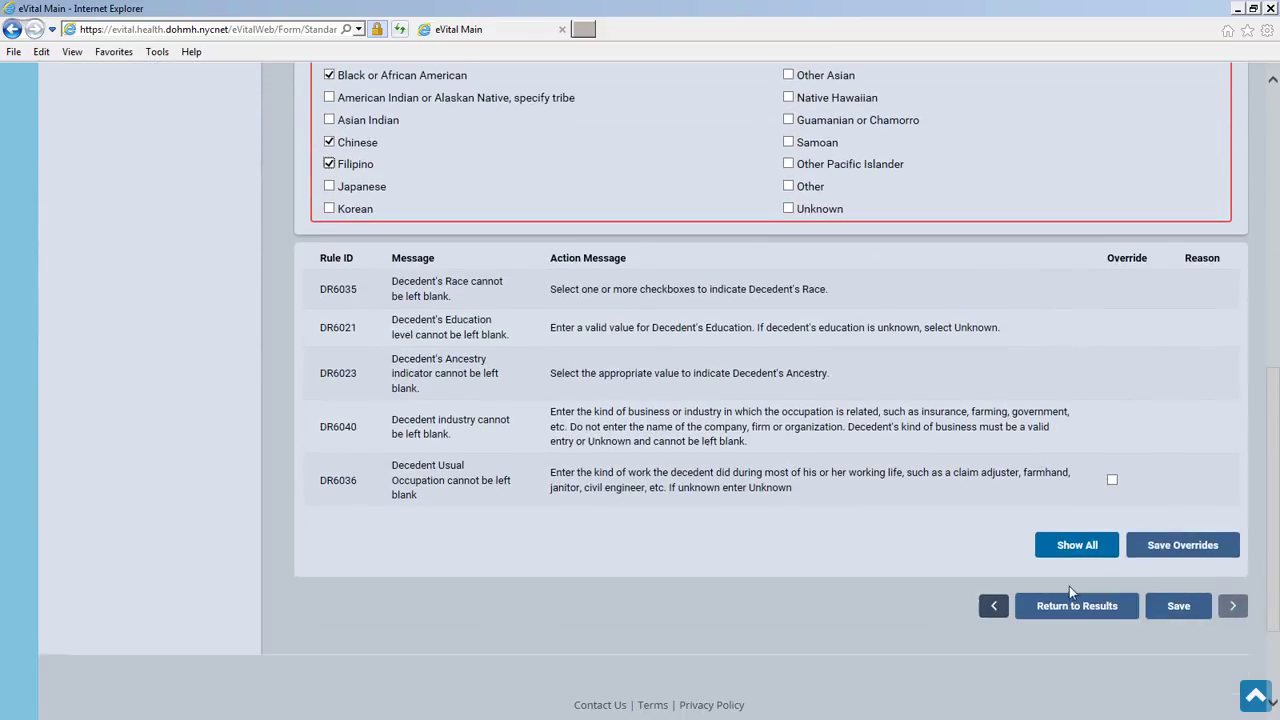
left_click(1192, 610)
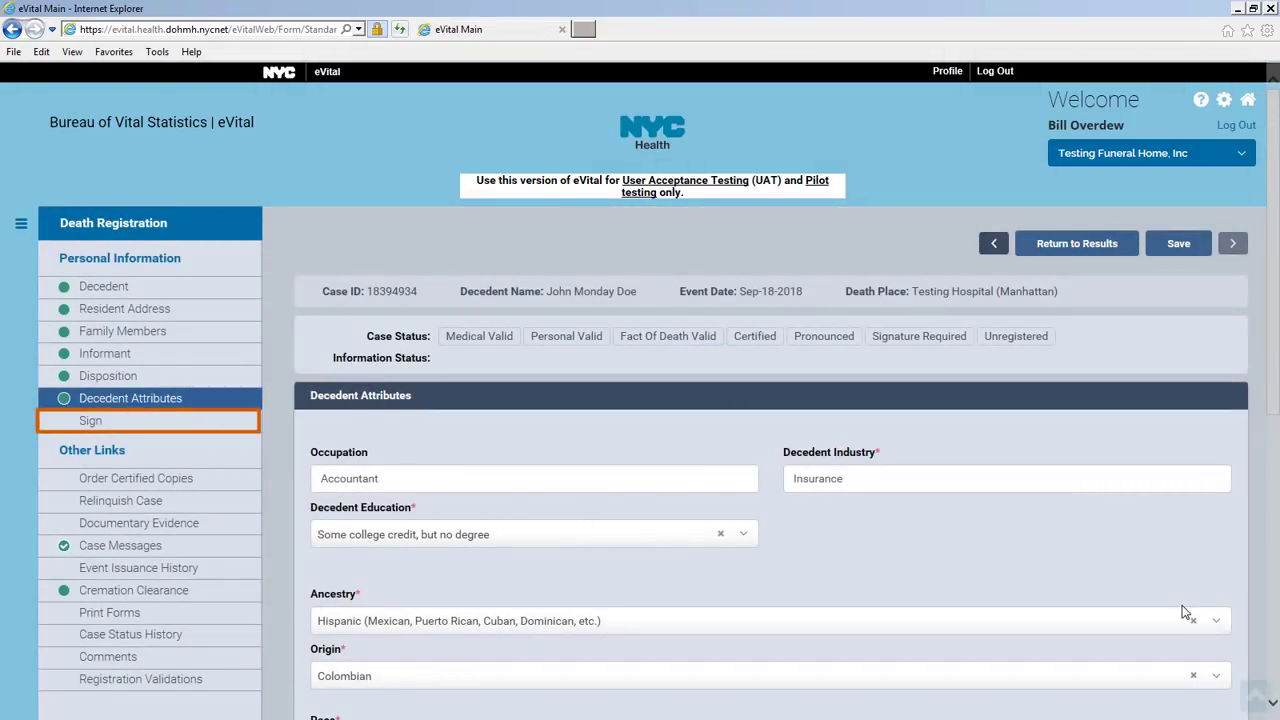
Affirm the signer statement on the Sign Case page to sign the case
left_click(229, 420)
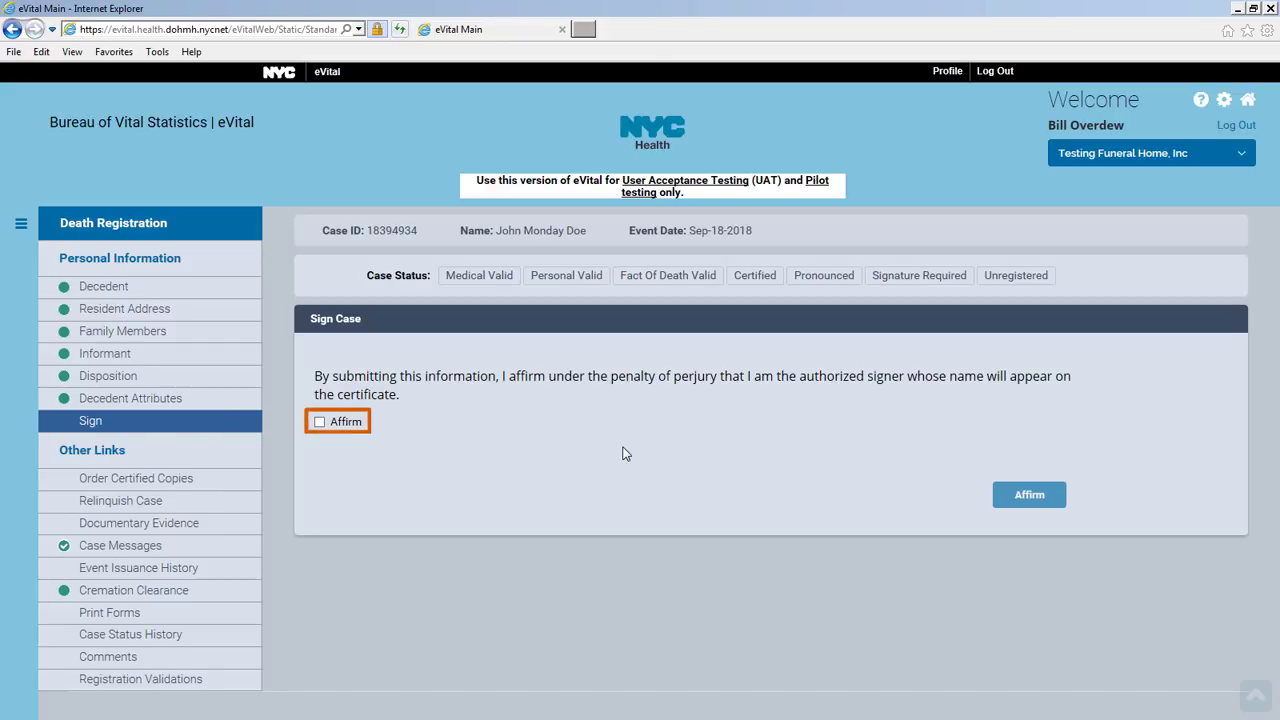
left_click(320, 422)
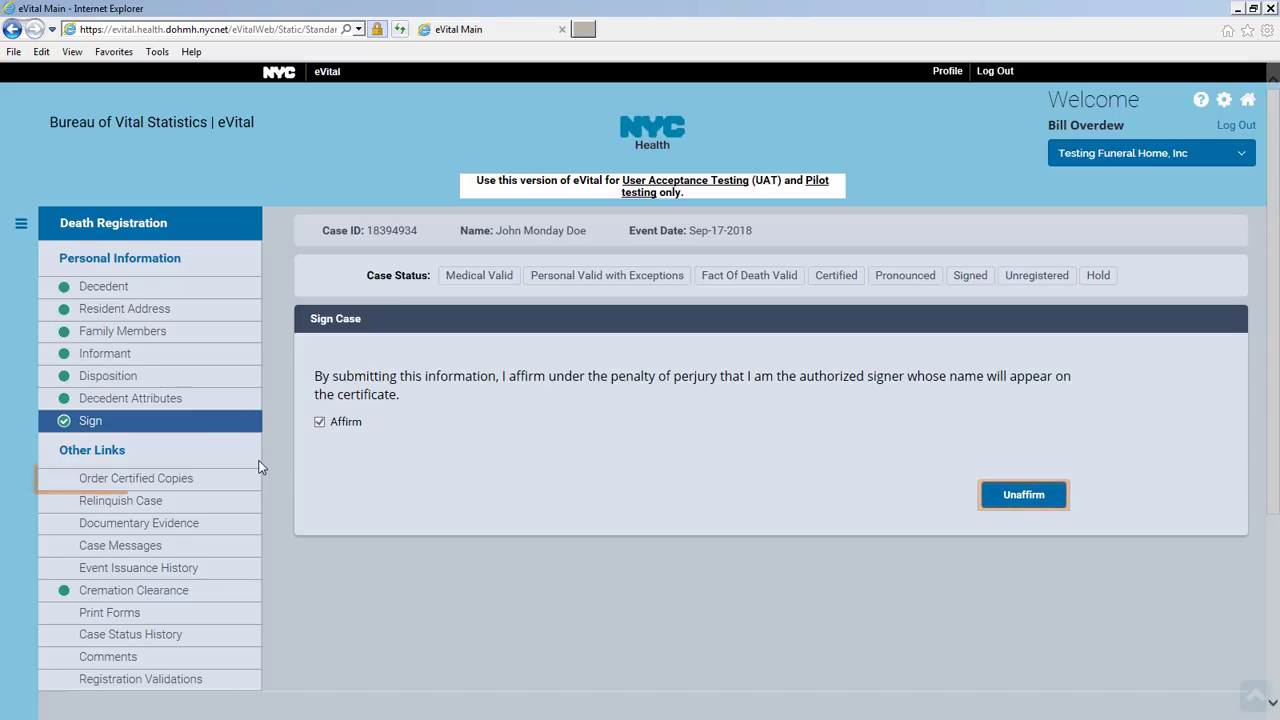
Review the certified copies orders, the disposition permit order, and the Documentary Evidence pages
left_click(195, 481)
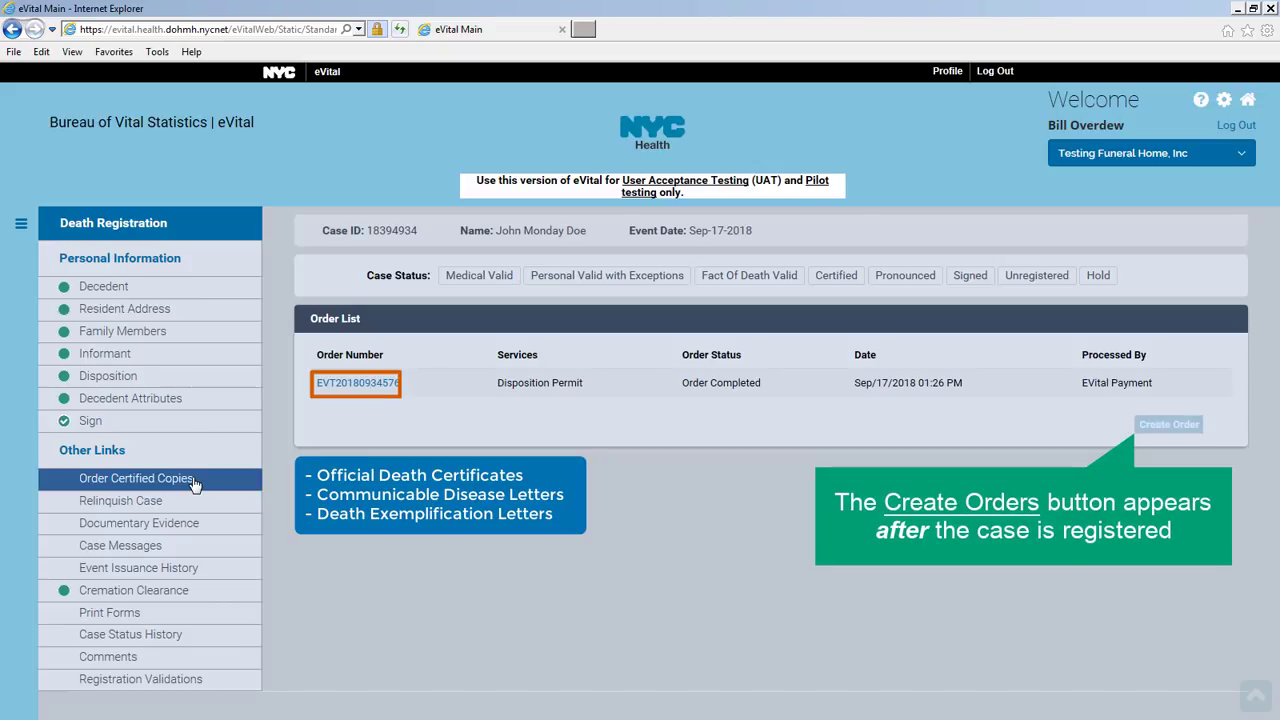
left_click(388, 384)
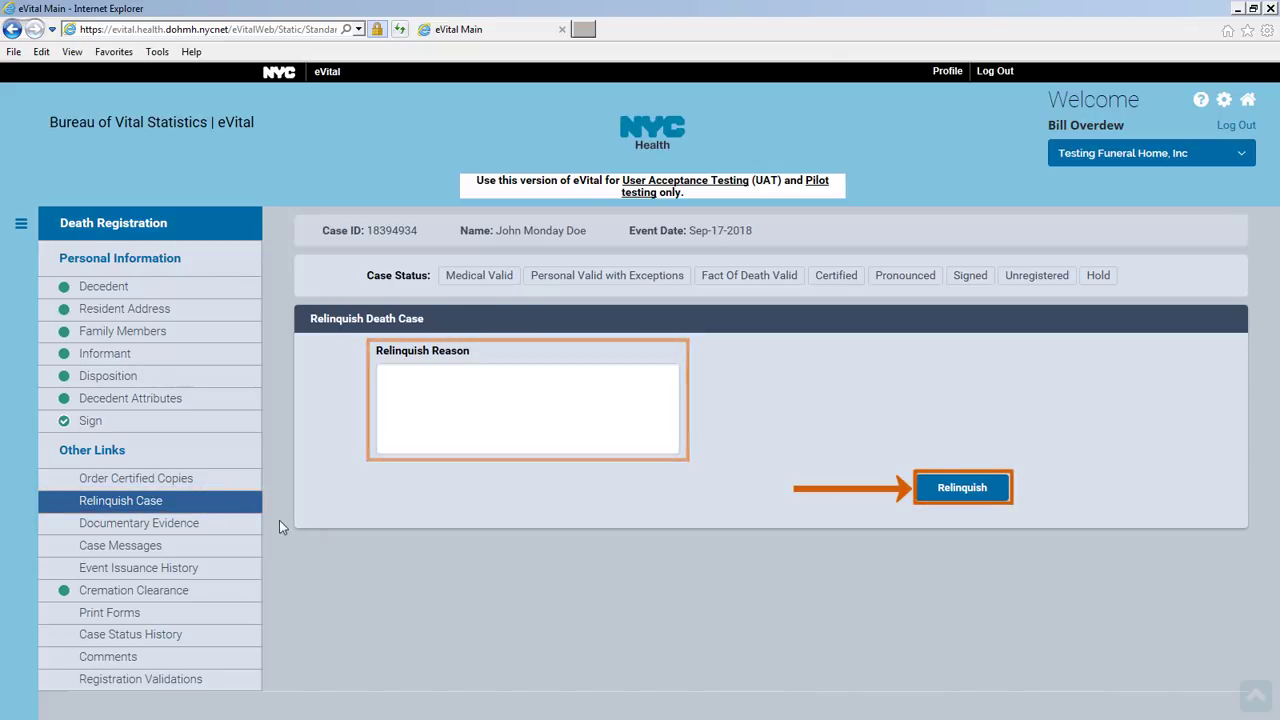
left_click(197, 529)
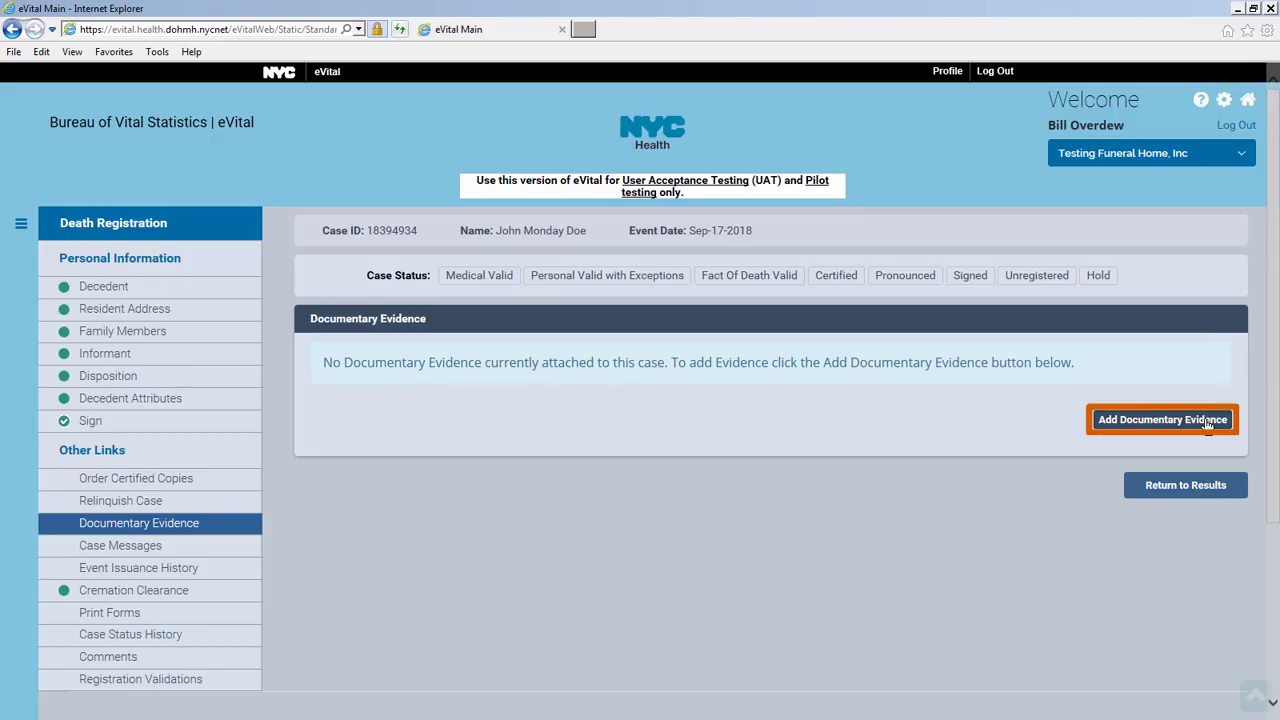
left_click(1207, 422)
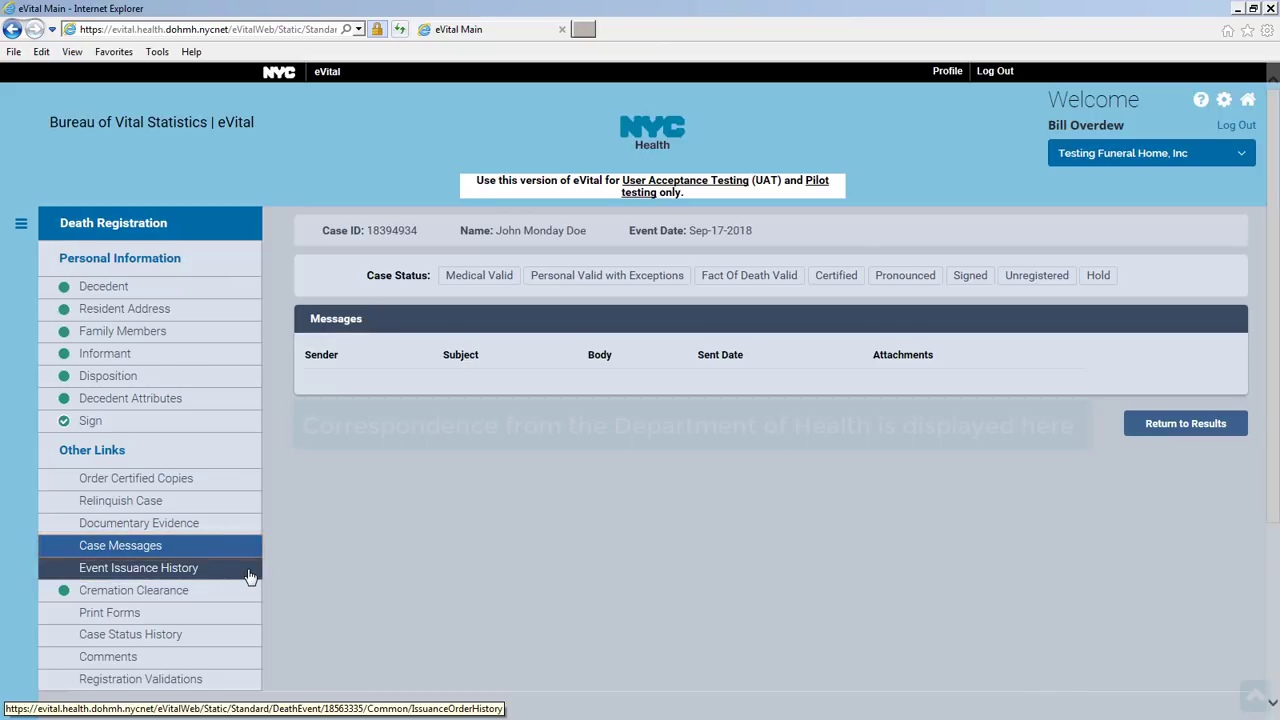
Review Event Issuance History and Cremation Clearance, then show the Print Forms page
left_click(249, 570)
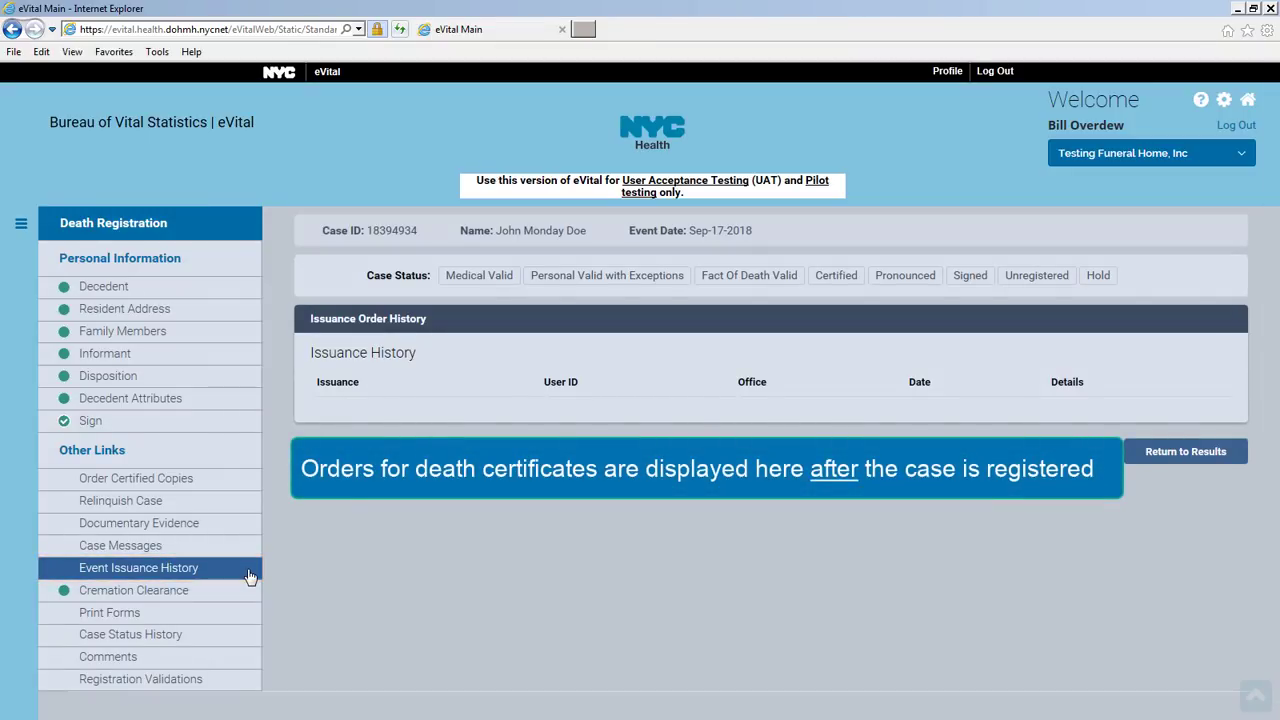
left_click(249, 591)
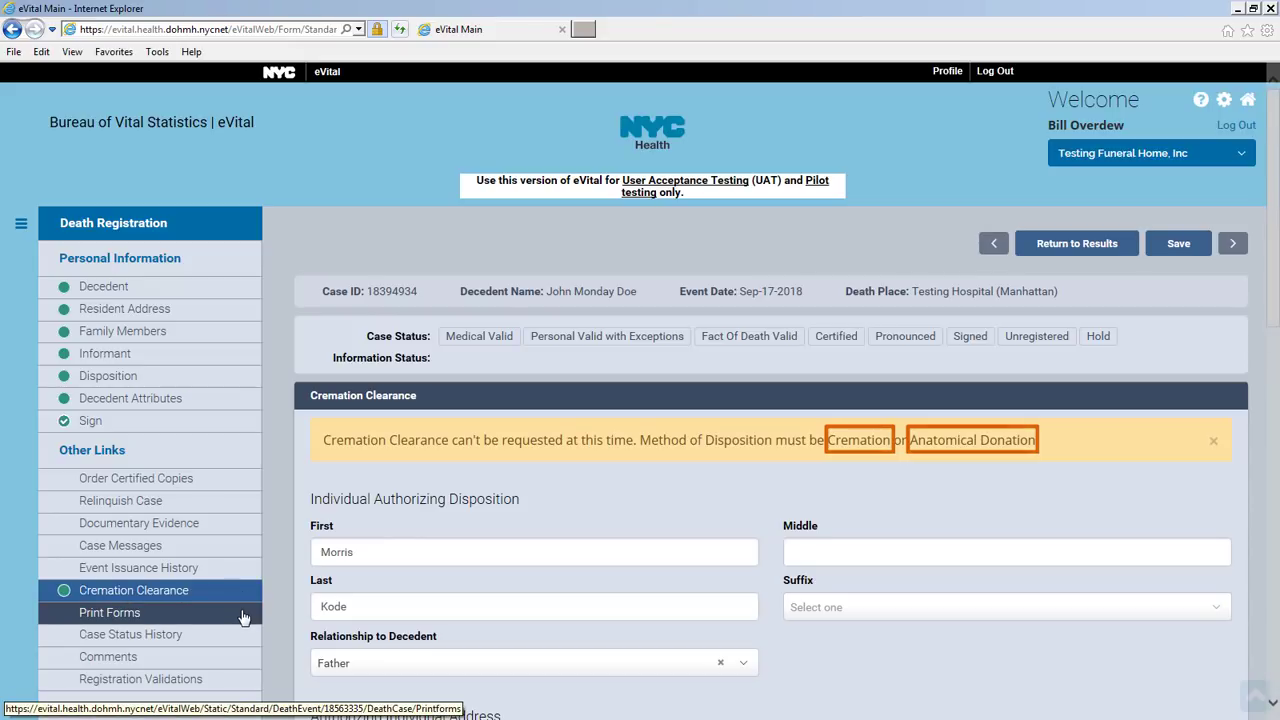
left_click(241, 614)
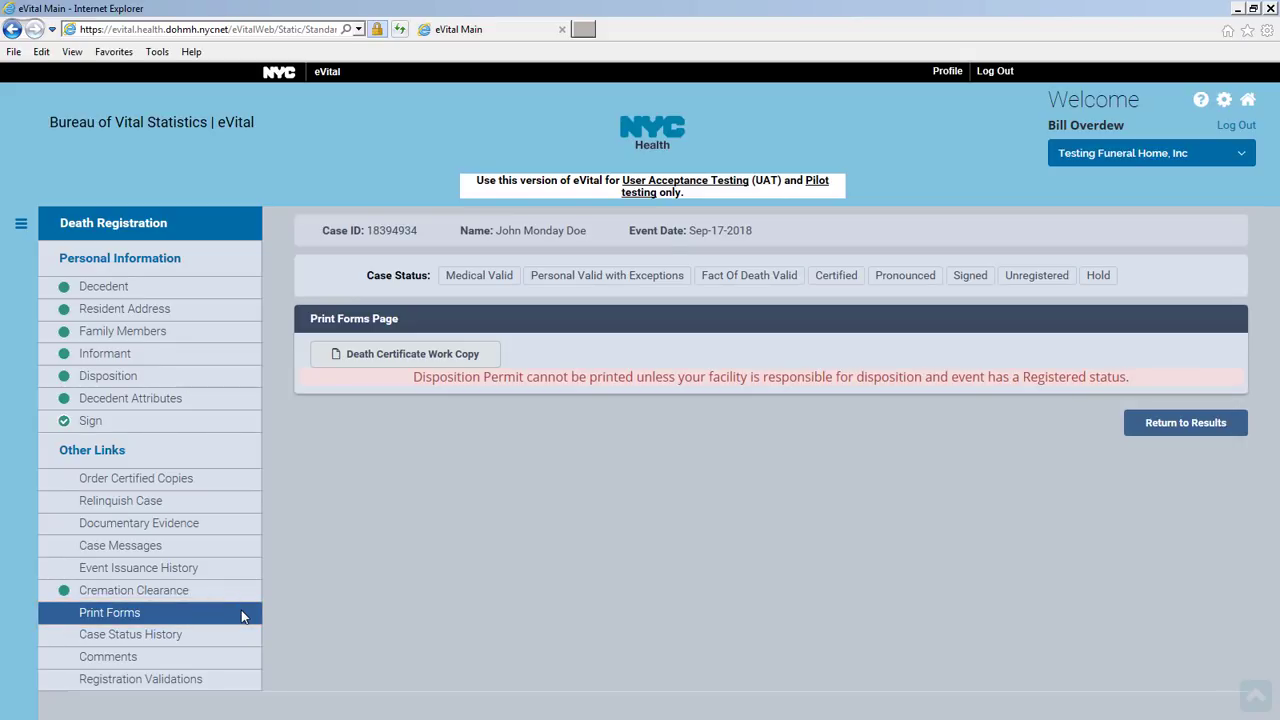
View the Death Certificate Work Copy zoomed and fit-to-page, close it, and show Case Status History
left_click(460, 356)
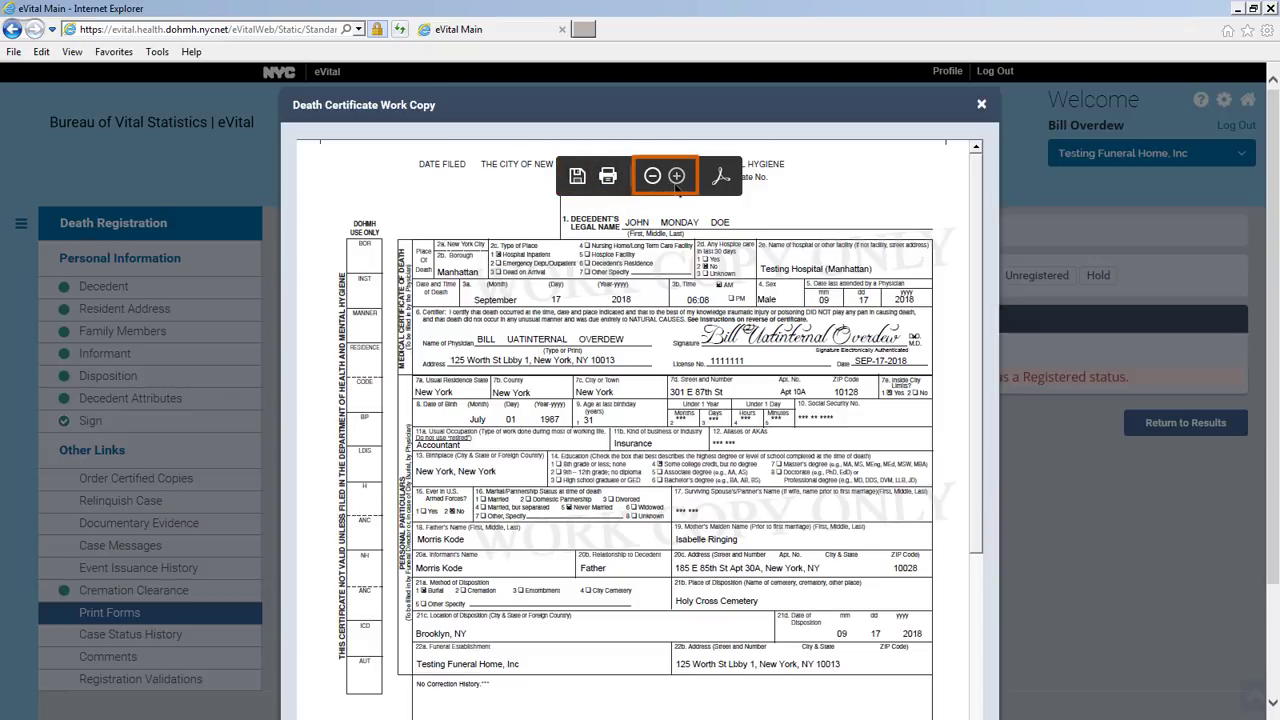
left_click(677, 176)
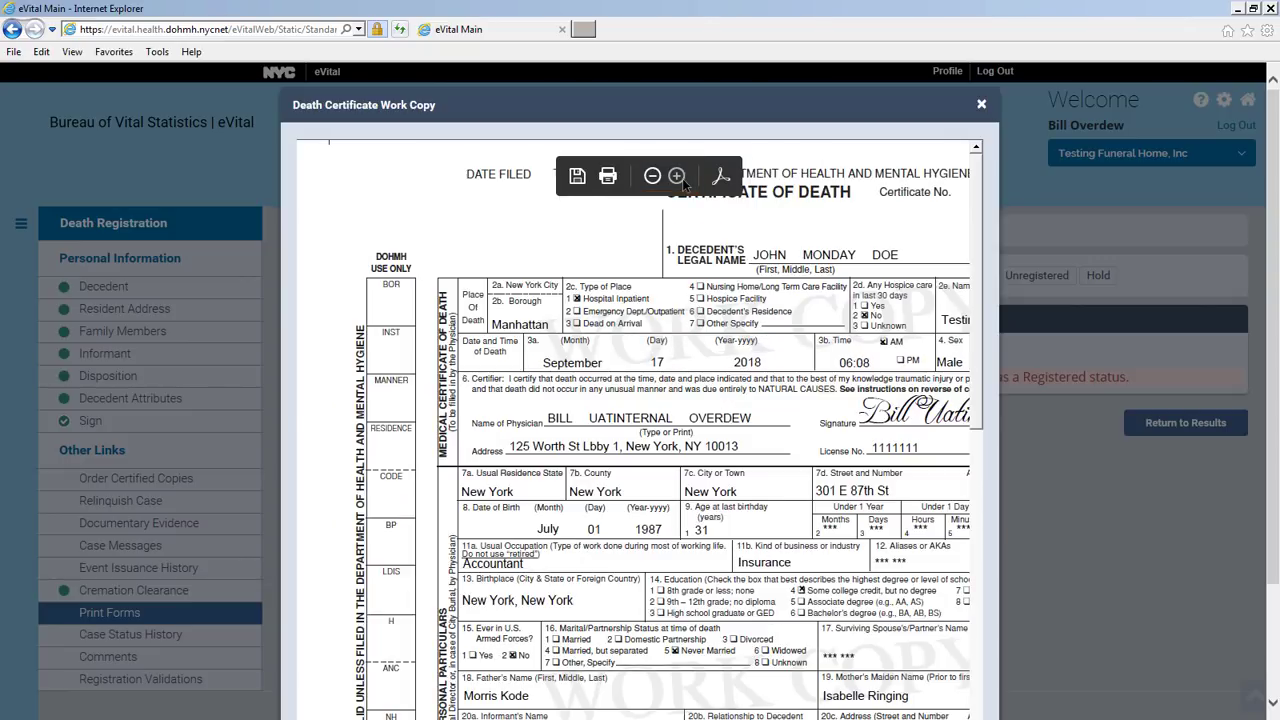
left_click(721, 176)
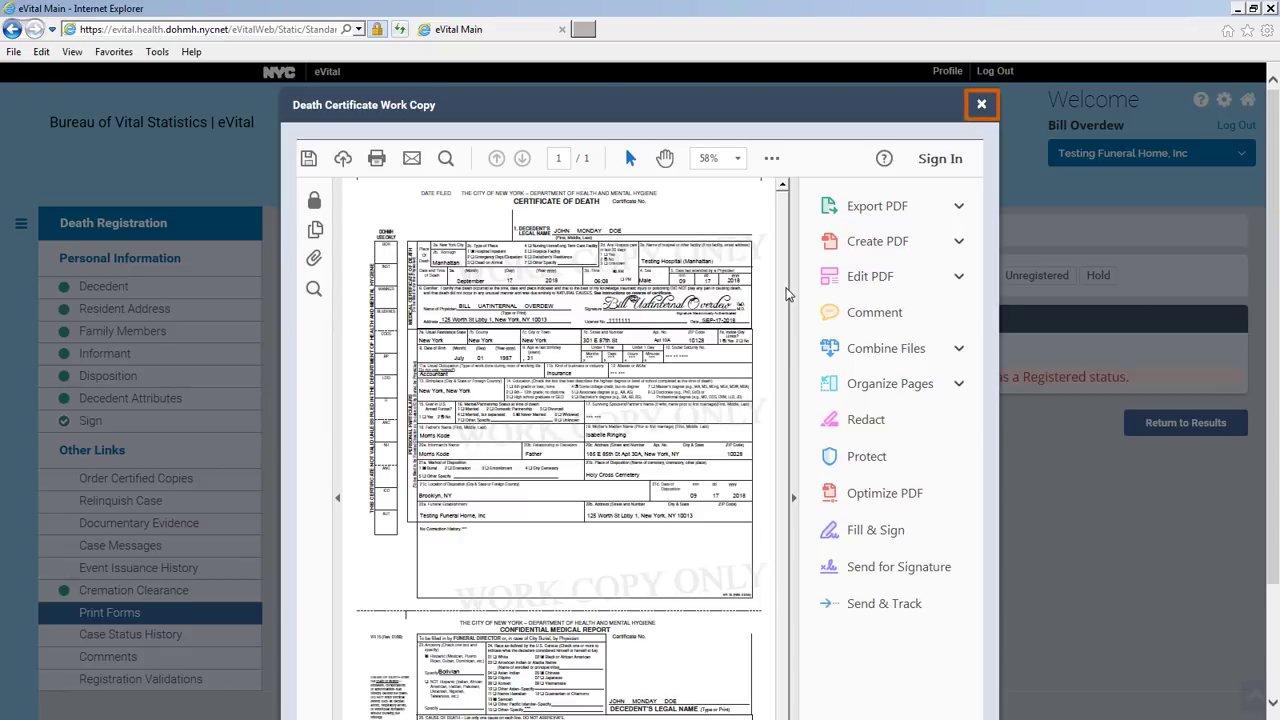
left_click(981, 104)
left_click(253, 641)
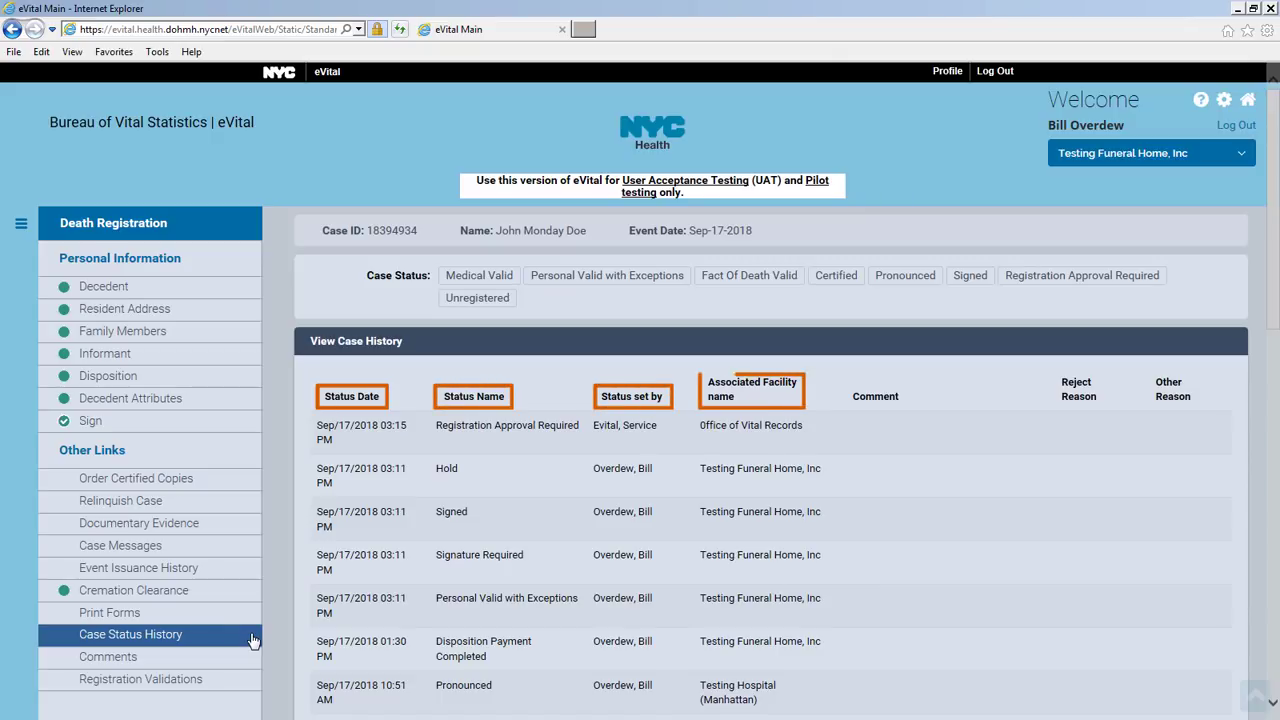
Enter a Late Reason comment 'Familial Legal Issues', then show the Registration Validations page
left_click(250, 660)
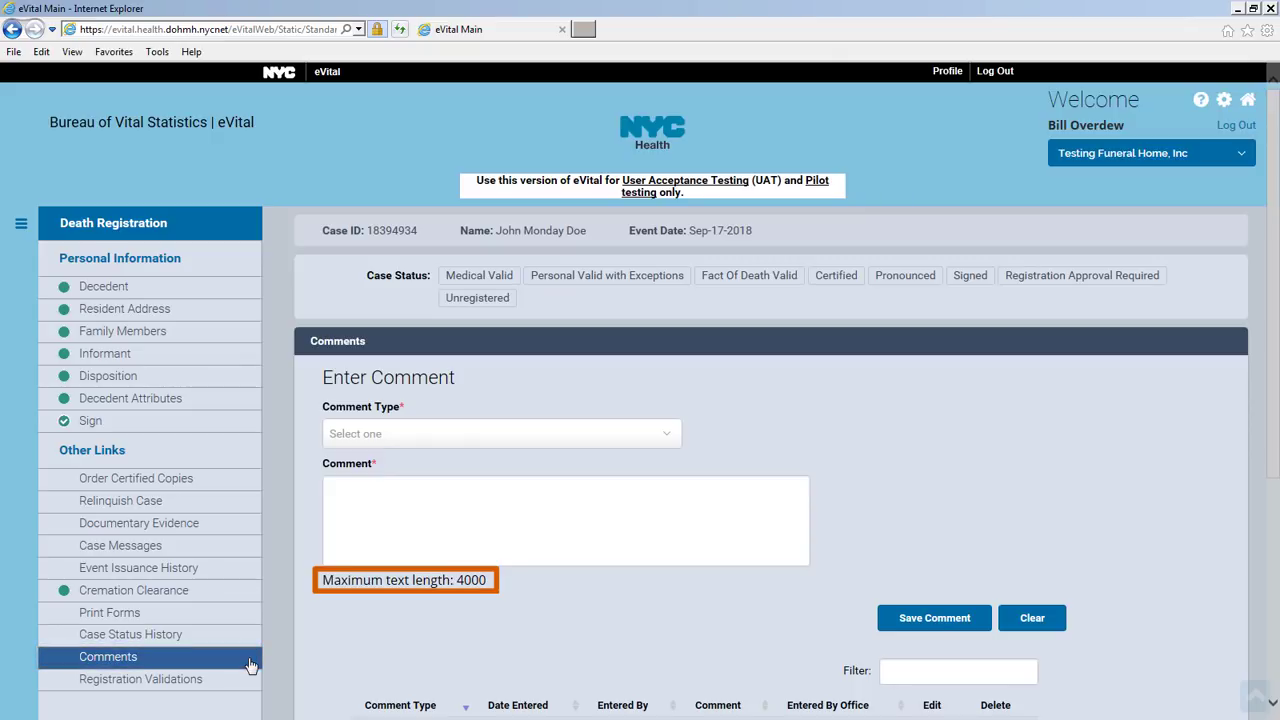
left_click(668, 436)
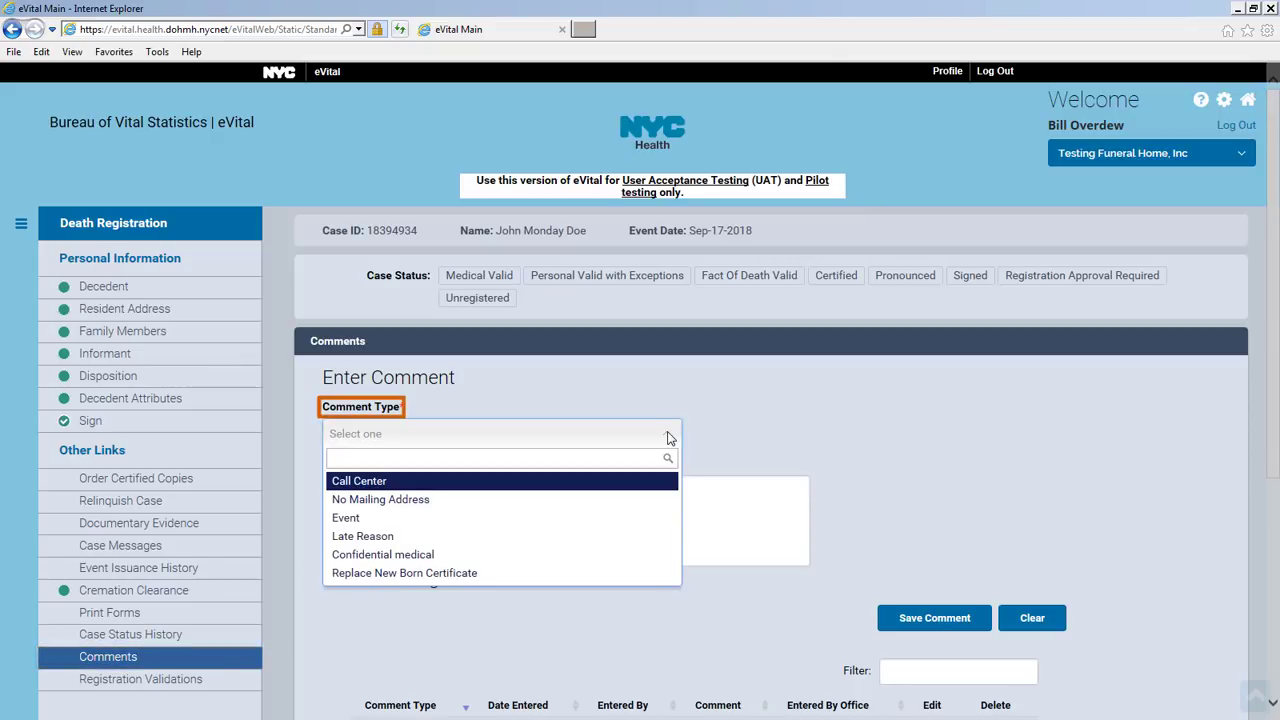
key("Down")
key("Down")
key("Down")
key("Return")
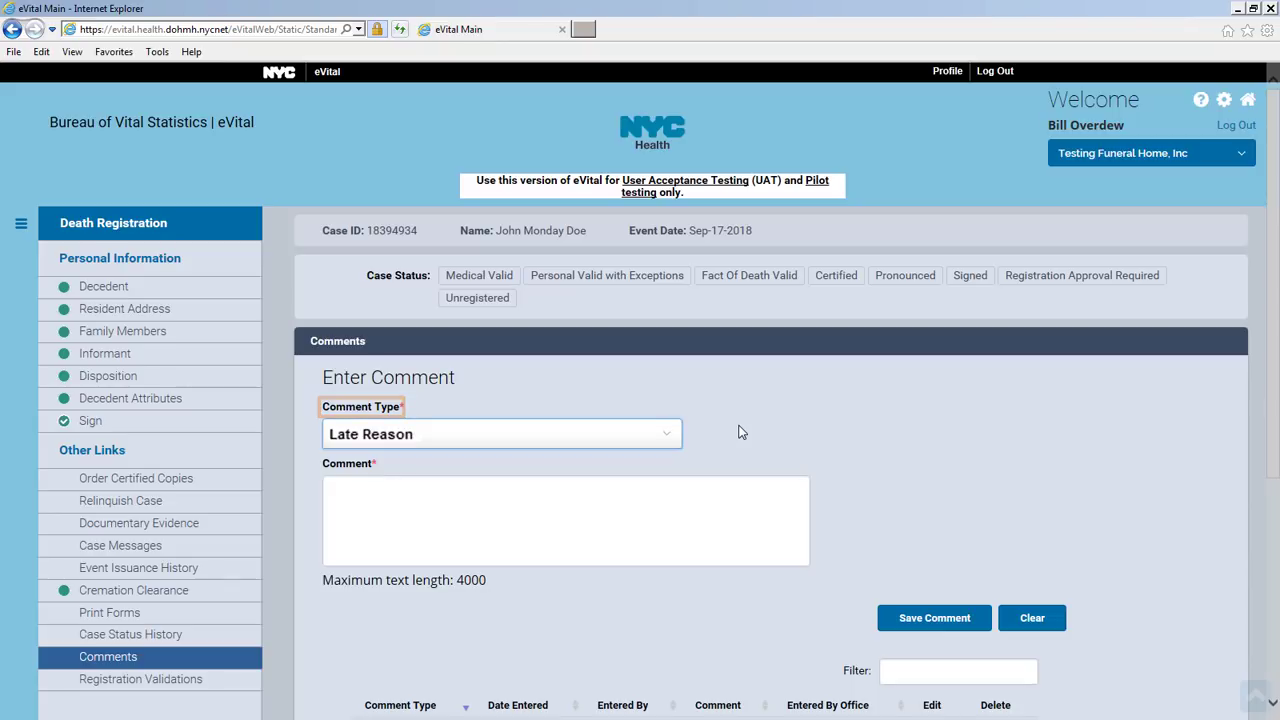
type("Familial Legal Issues")
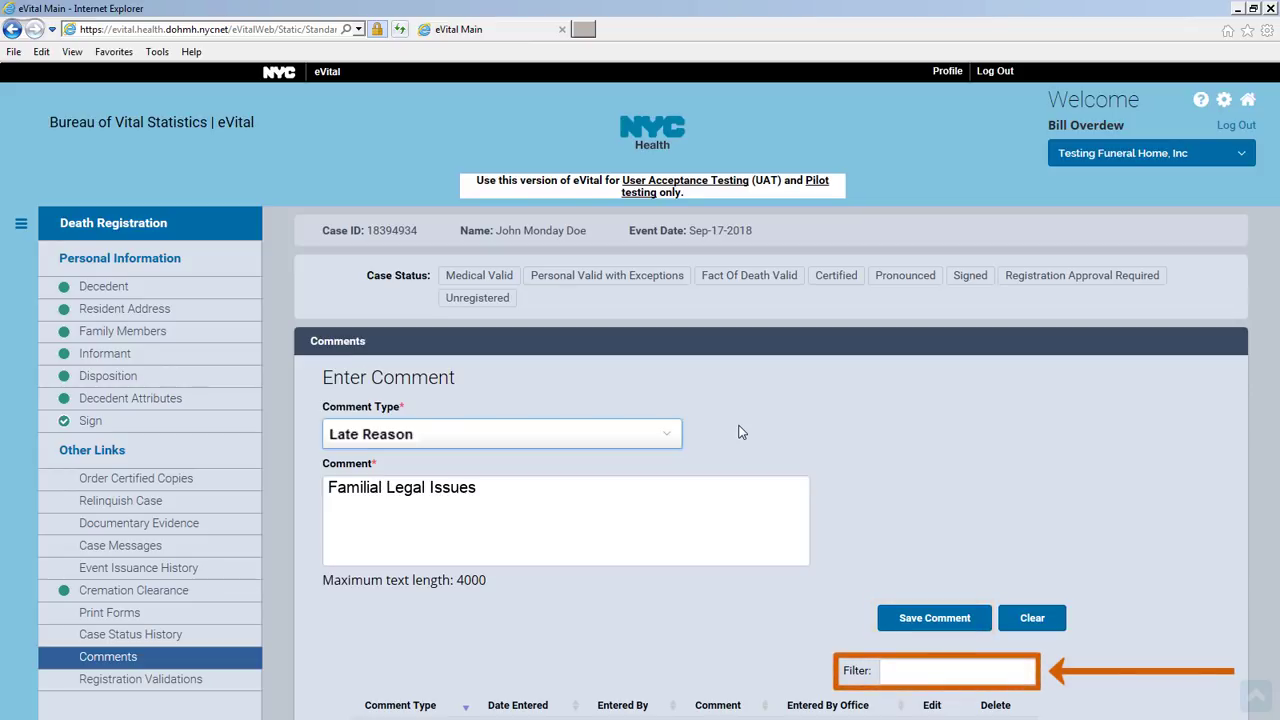
left_click(240, 683)
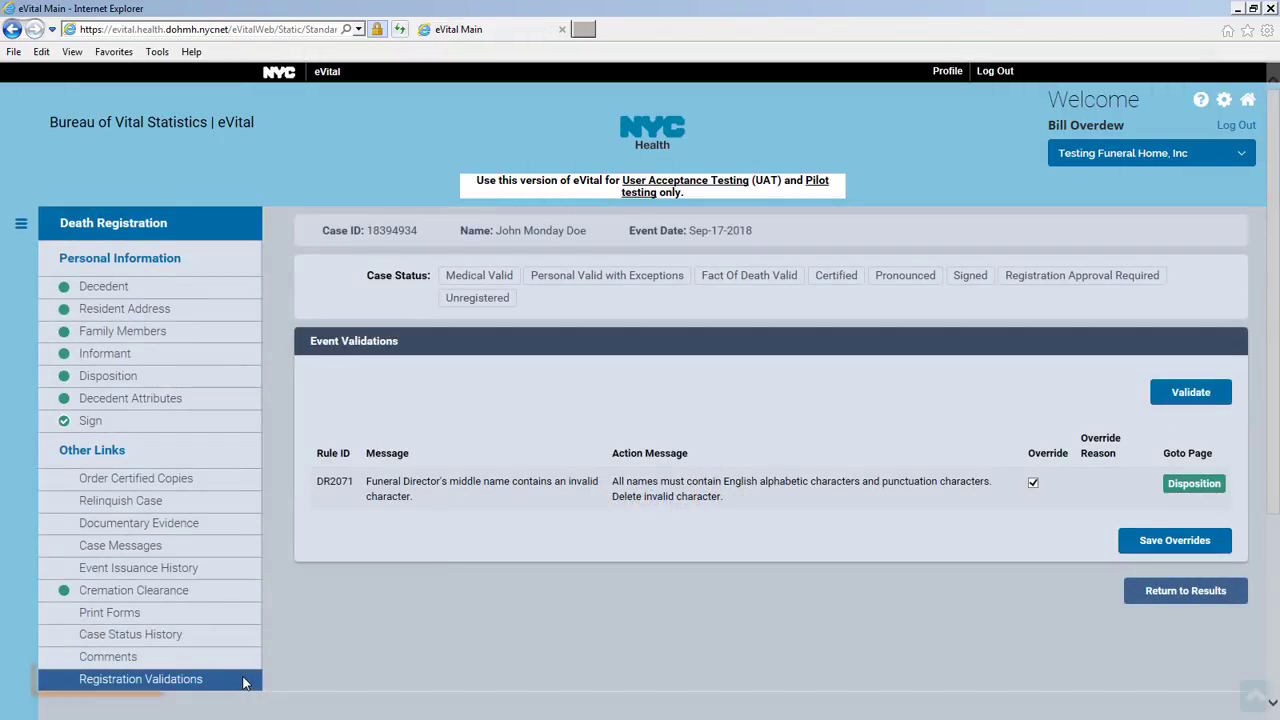